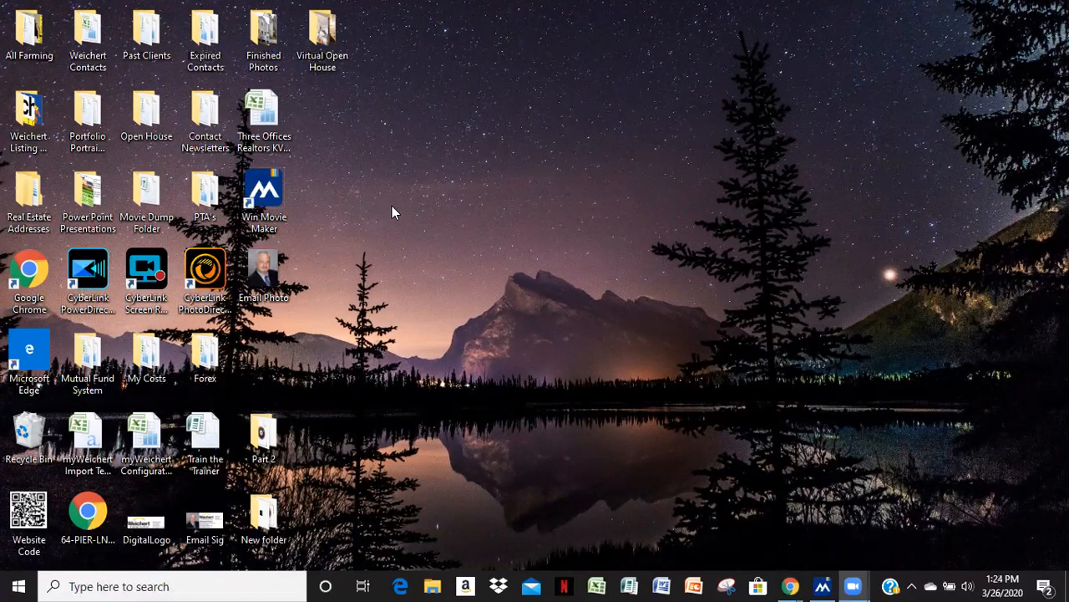
Minimize the movie editor and open the Virtual Open House folder on the desktop
{"action": "left_click", "coordinate": [822, 583]}
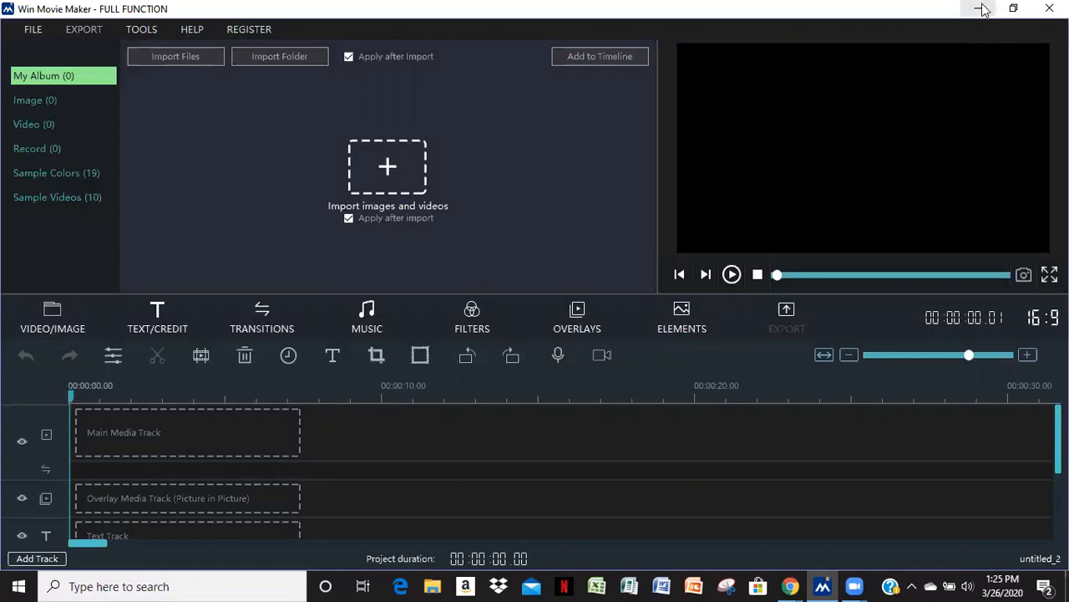
{"action": "left_click", "coordinate": [981, 10]}
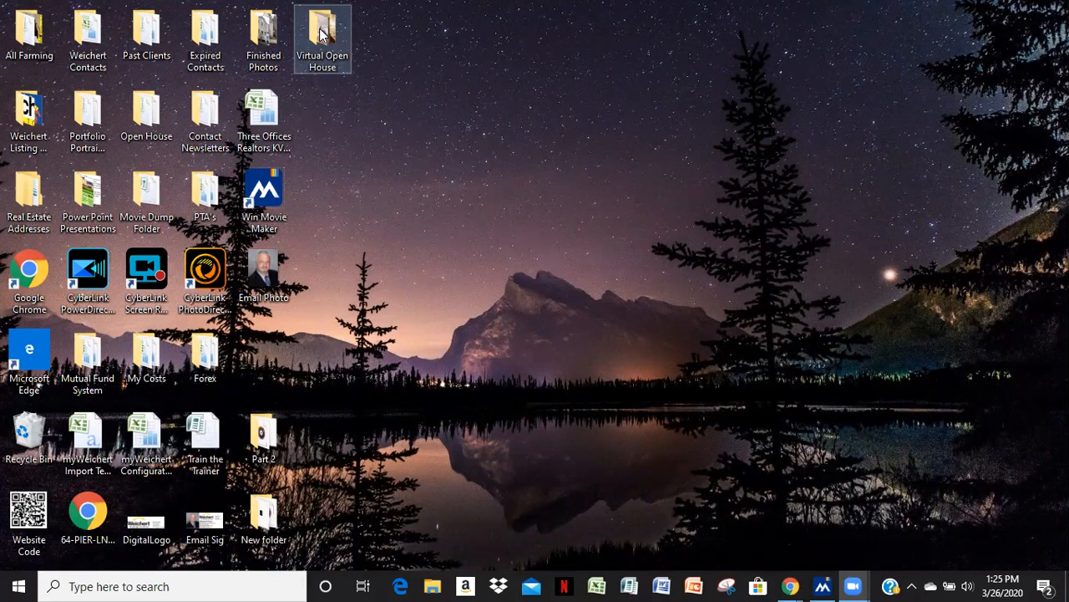
{"action": "double_click", "coordinate": [349, 72]}
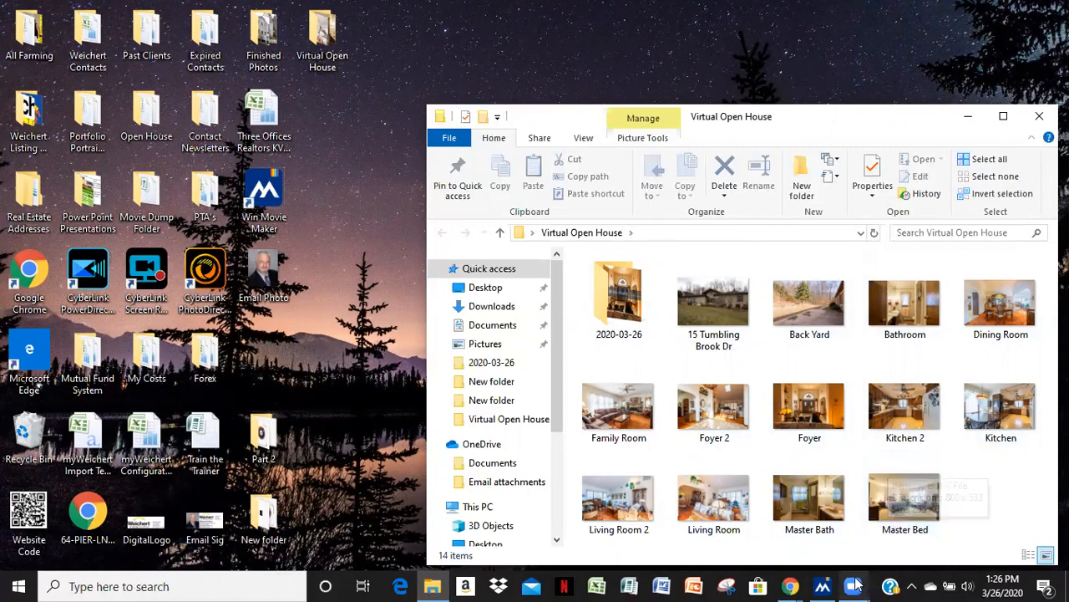
Open the Master Bed photo for editing and crop a thin strip off its bottom edge to remove the watermark number
{"action": "double_click", "coordinate": [903, 501]}
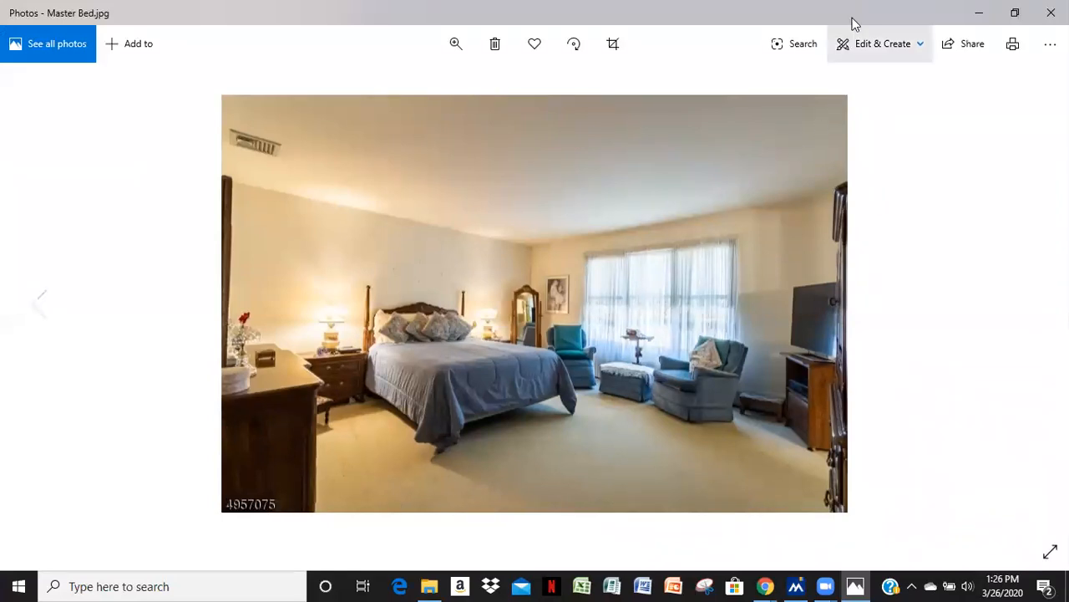
{"action": "left_click", "coordinate": [875, 50]}
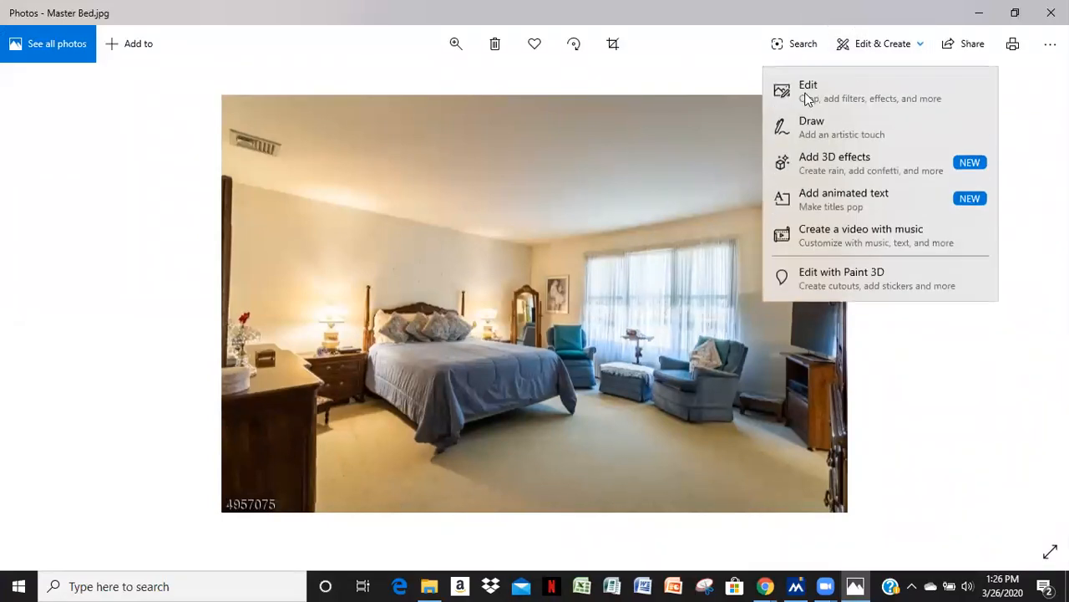
{"action": "left_click", "coordinate": [809, 92]}
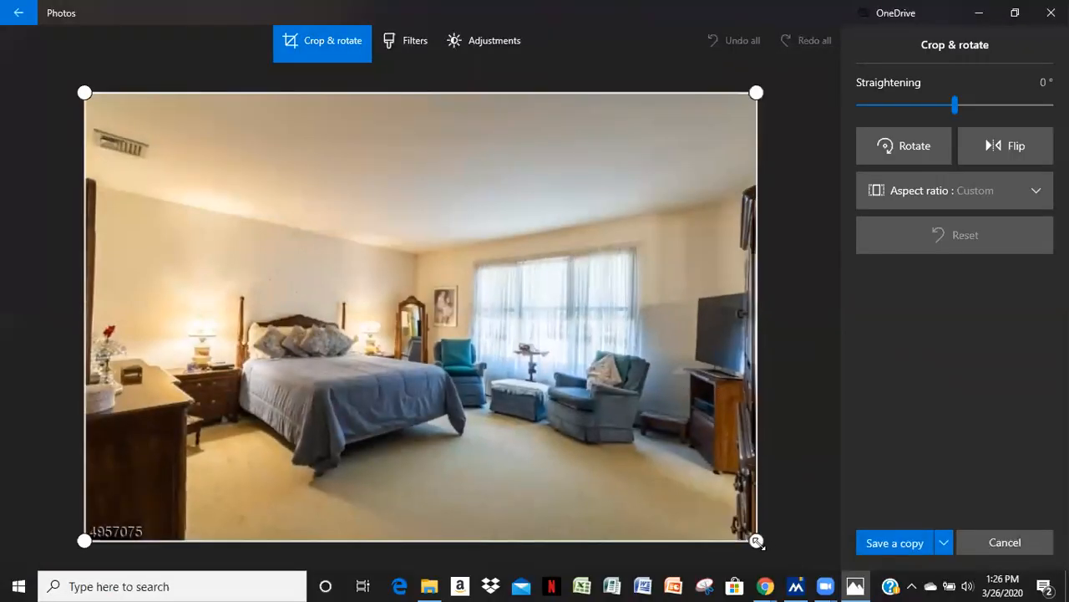
{"action": "left_click_drag", "start_coordinate": [755, 540], "coordinate": [757, 523]}
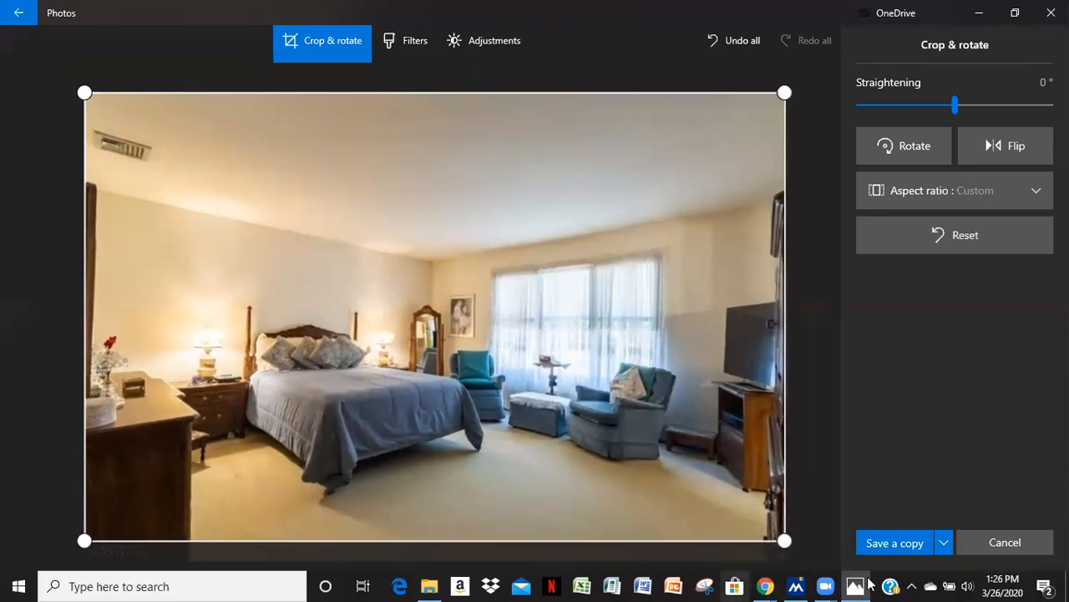
Save the cropped copy as Master Bed in the Virtual Open House folder, replacing the existing file, and close the photo viewer
{"action": "left_click", "coordinate": [901, 543]}
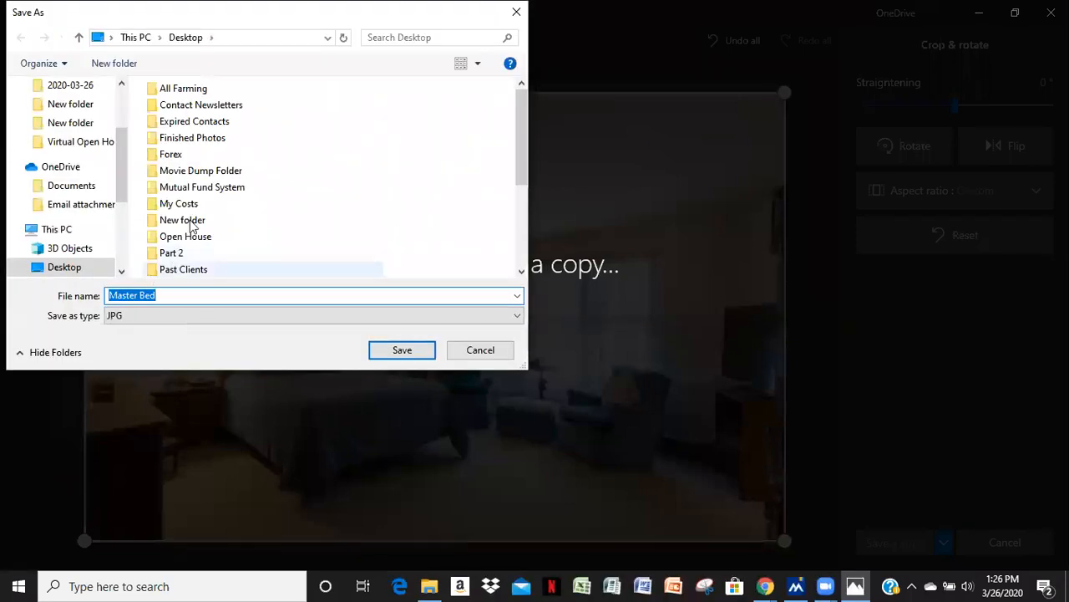
{"action": "scroll", "coordinate": [172, 268], "scroll_direction": "down", "scroll_amount": 3}
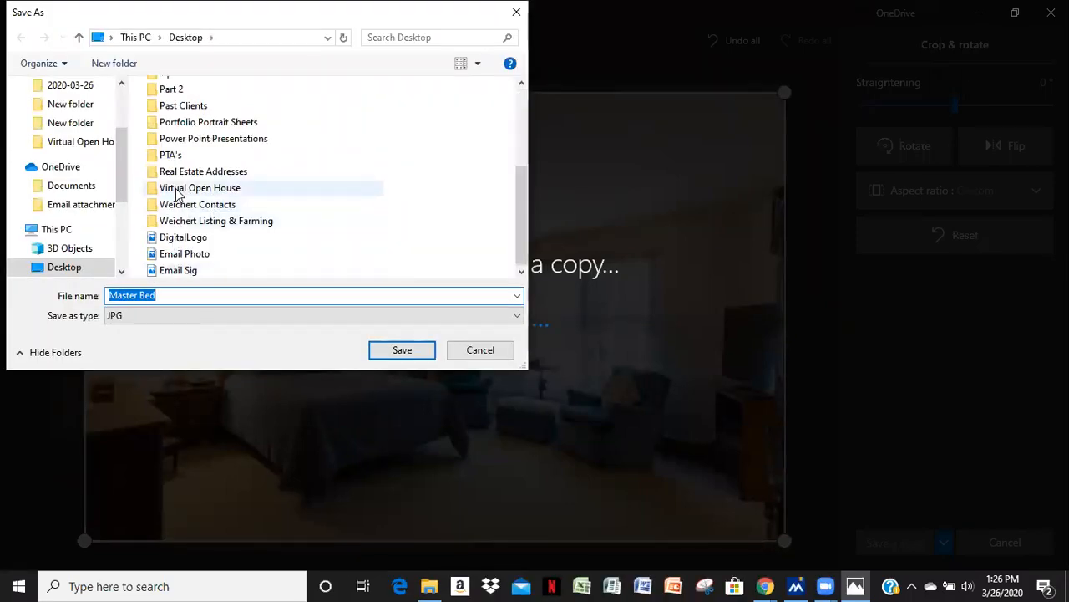
{"action": "left_click", "coordinate": [179, 192]}
{"action": "left_click", "coordinate": [399, 350]}
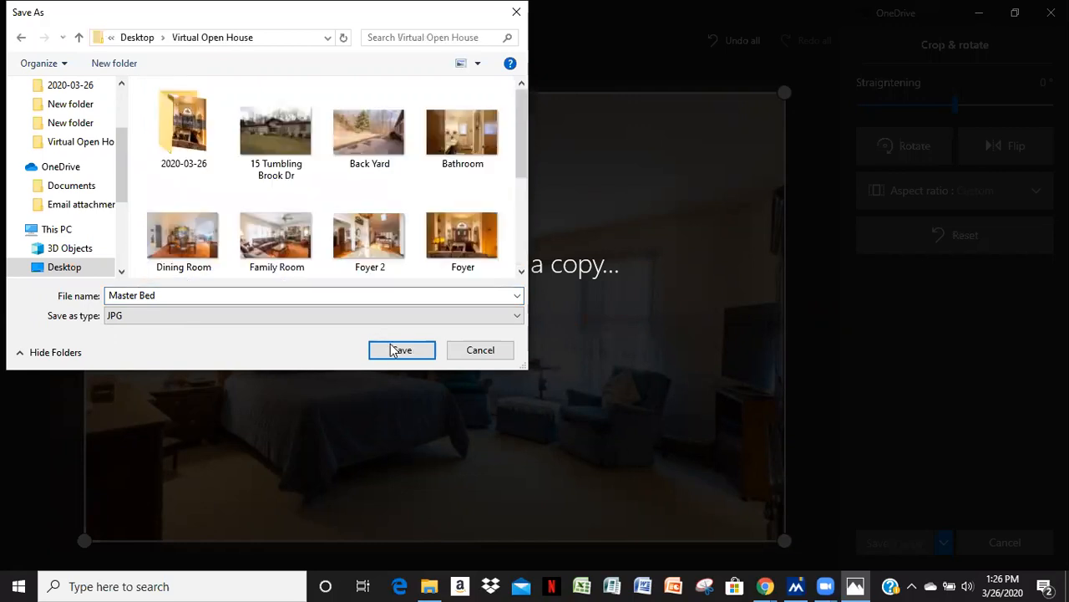
{"action": "left_click", "coordinate": [398, 352]}
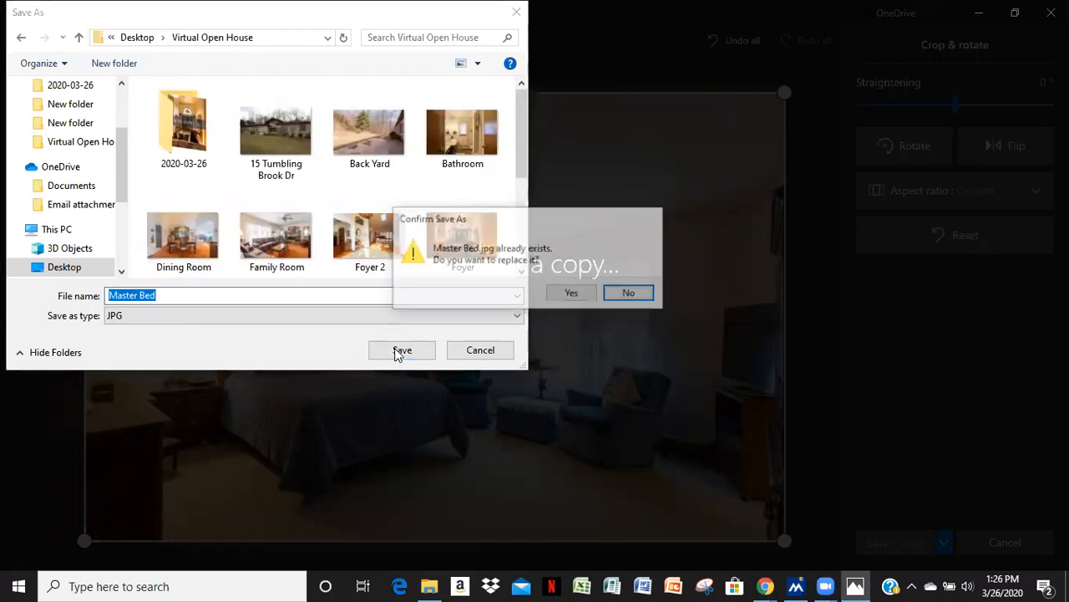
{"action": "left_click", "coordinate": [572, 296]}
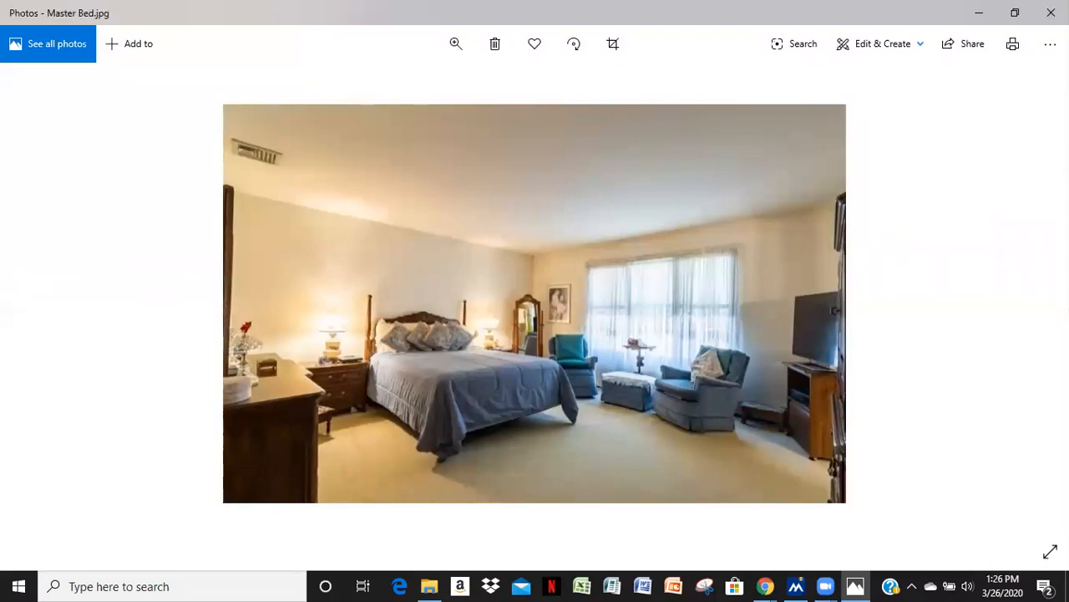
{"action": "left_click", "coordinate": [1051, 13]}
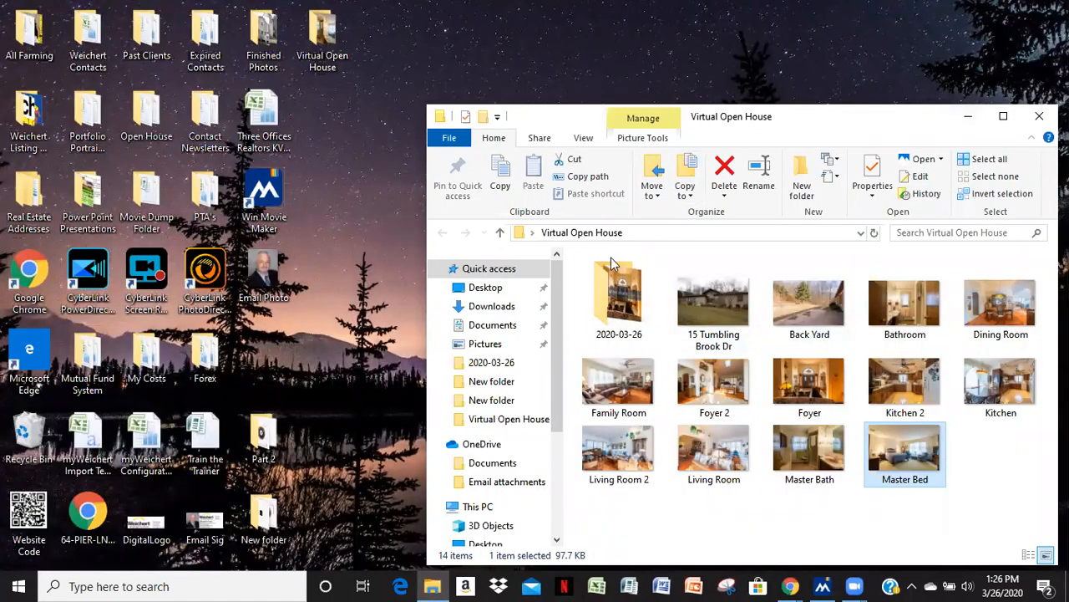
Move the 2020-03-26 subfolder out of Virtual Open House onto the desktop and close the folder window
{"action": "left_click_drag", "start_coordinate": [618, 293], "coordinate": [421, 263]}
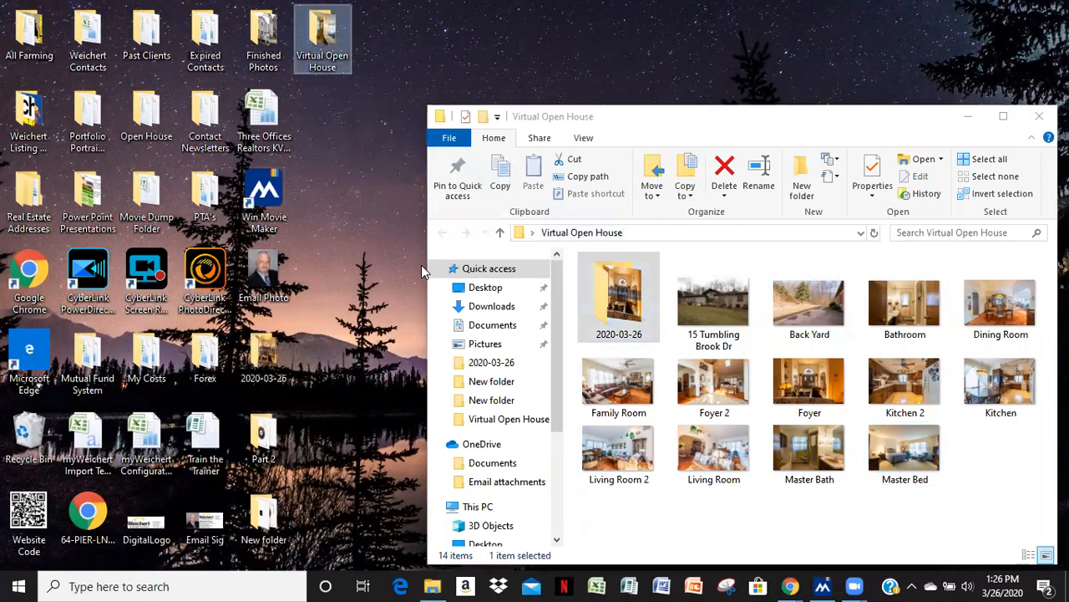
{"action": "left_click", "coordinate": [810, 109]}
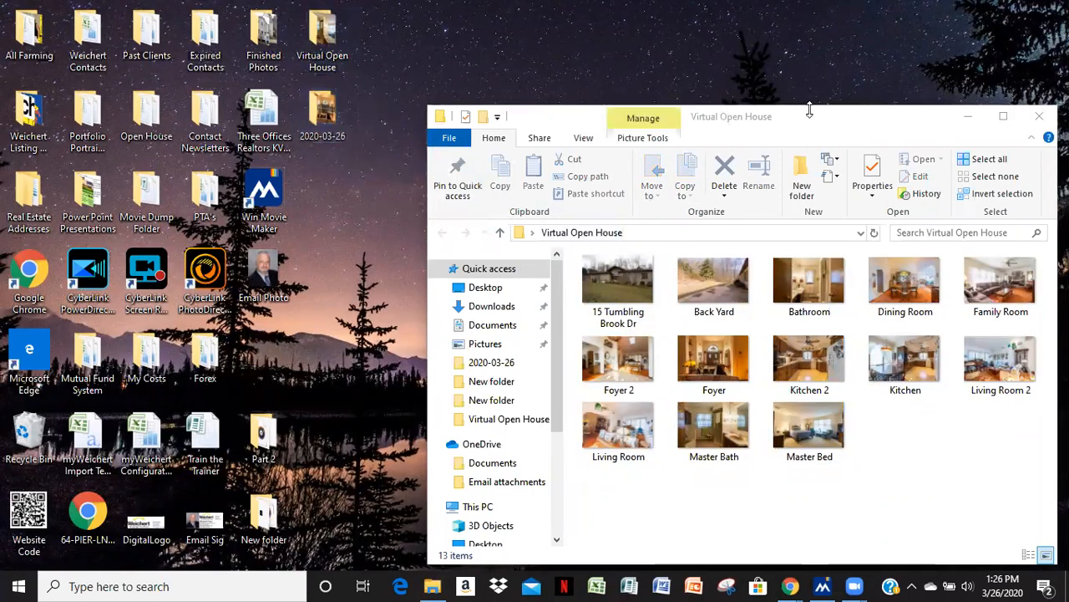
{"action": "left_click_drag", "start_coordinate": [810, 110], "coordinate": [810, 41]}
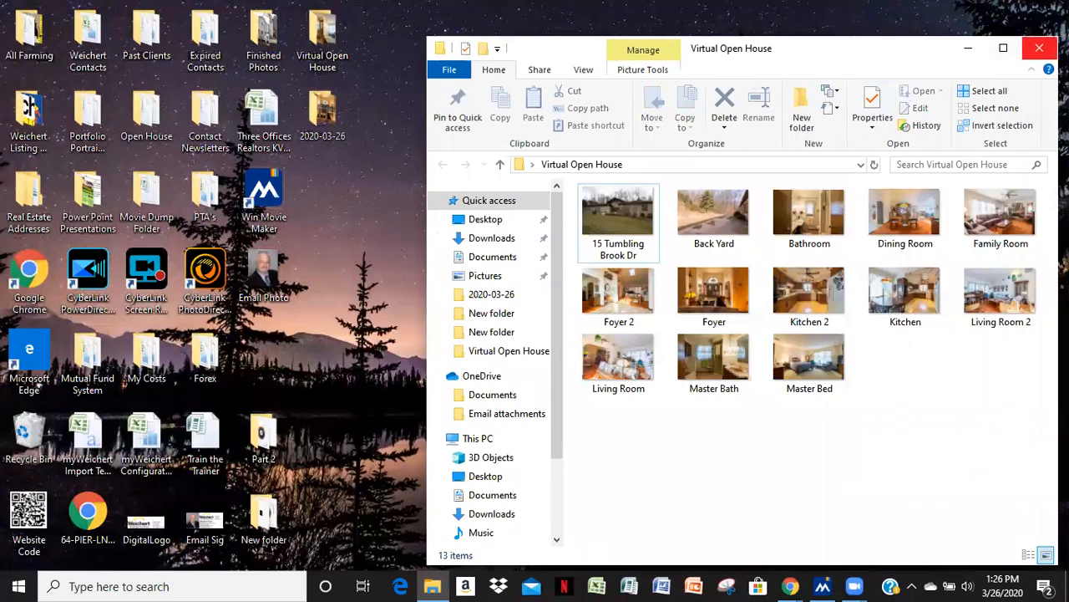
{"action": "left_click", "coordinate": [1039, 47]}
Switch to Win Movie Maker and import every photo from the Desktop's Virtual Open House folder onto the timeline
{"action": "left_click", "coordinate": [825, 586]}
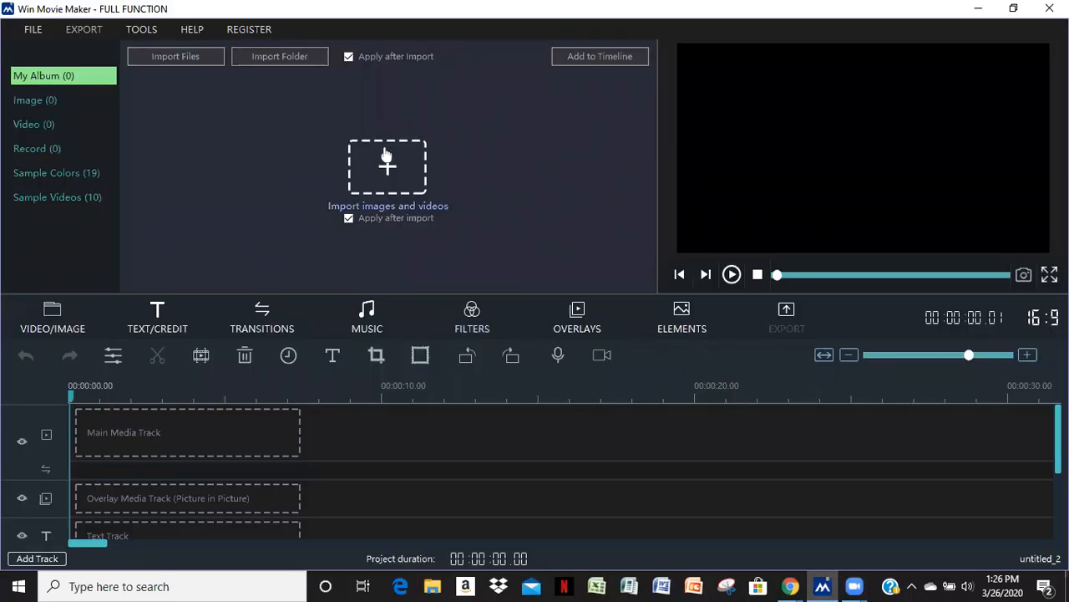
{"action": "left_click", "coordinate": [387, 170]}
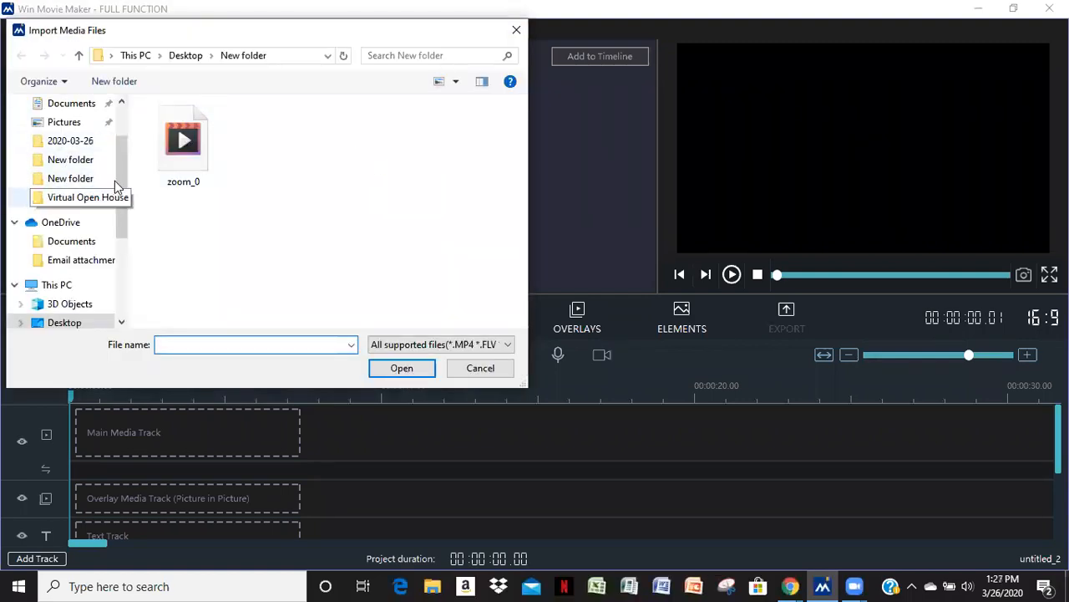
{"action": "left_click_drag", "start_coordinate": [118, 181], "coordinate": [122, 126]}
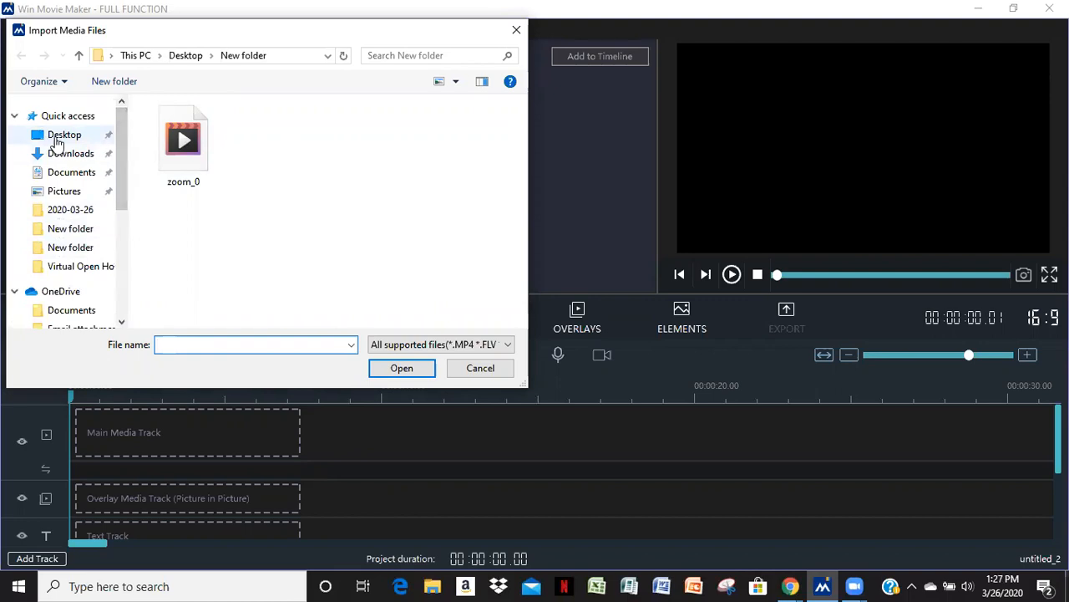
{"action": "left_click", "coordinate": [57, 136]}
{"action": "scroll", "coordinate": [247, 239], "scroll_direction": "down", "scroll_amount": 3}
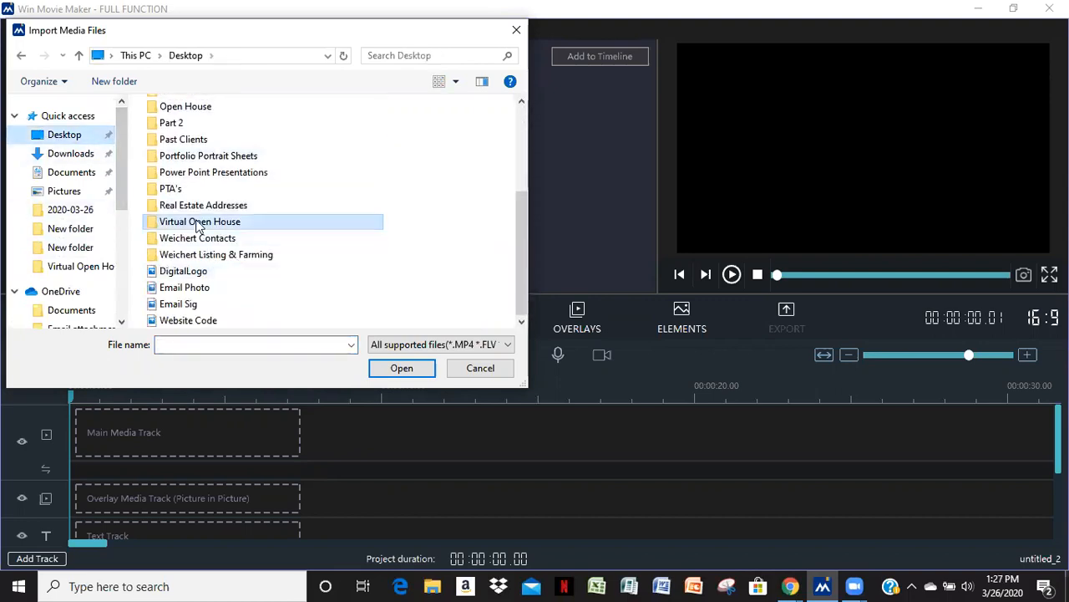
{"action": "double_click", "coordinate": [199, 222]}
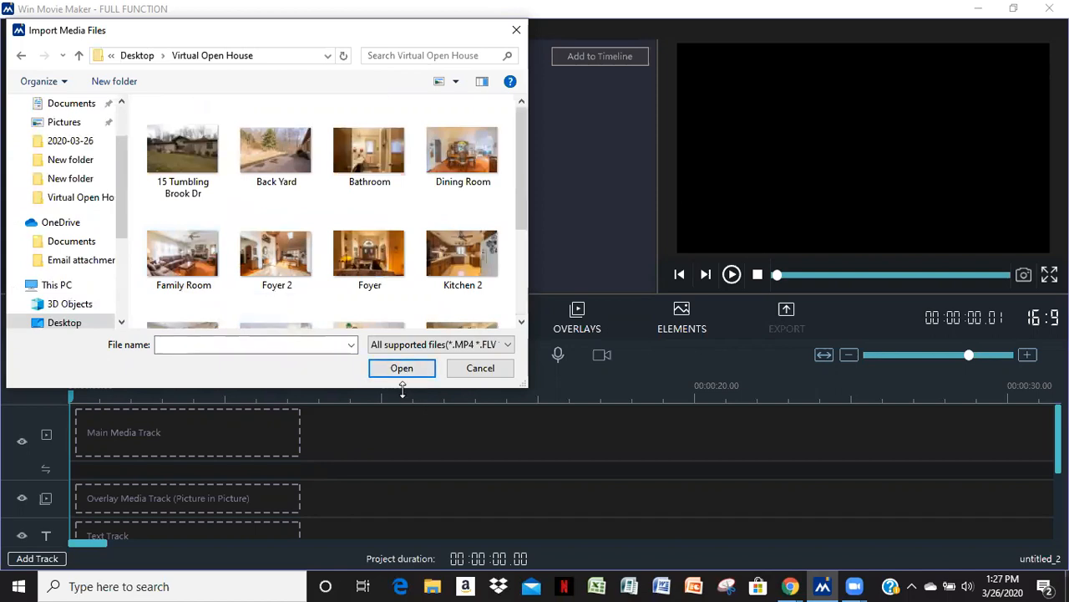
{"action": "left_click", "coordinate": [169, 153]}
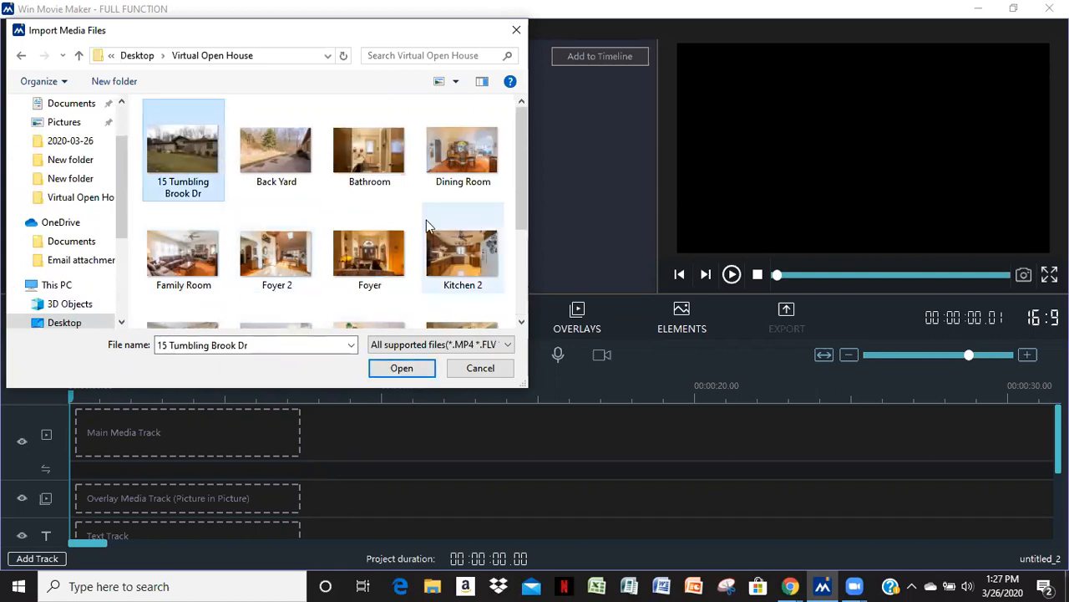
{"action": "left_click_drag", "start_coordinate": [523, 190], "coordinate": [525, 266]}
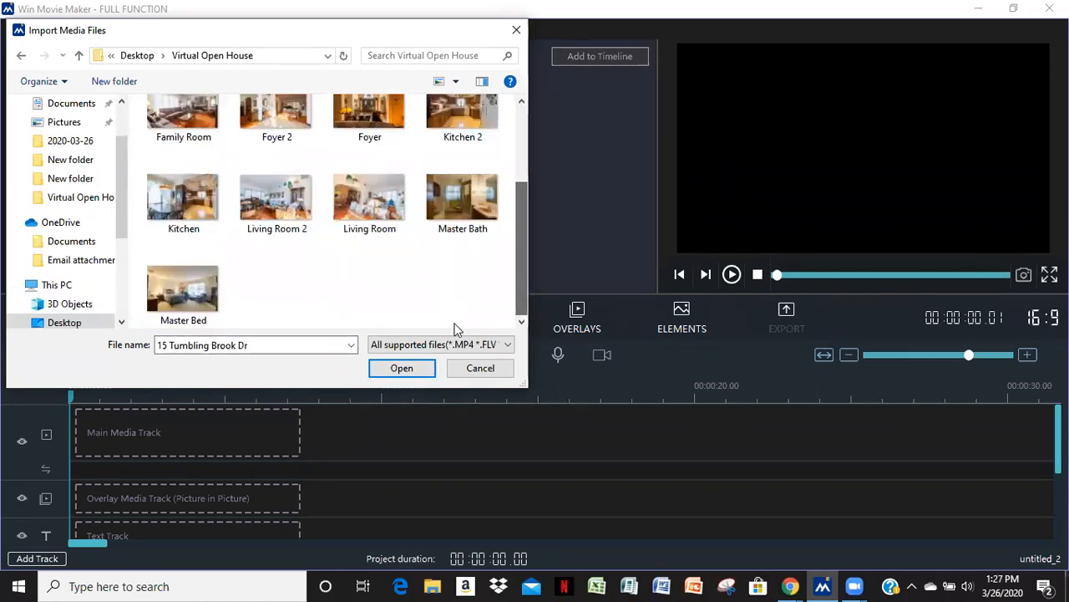
{"action": "left_click", "coordinate": [179, 290], "text": "shift"}
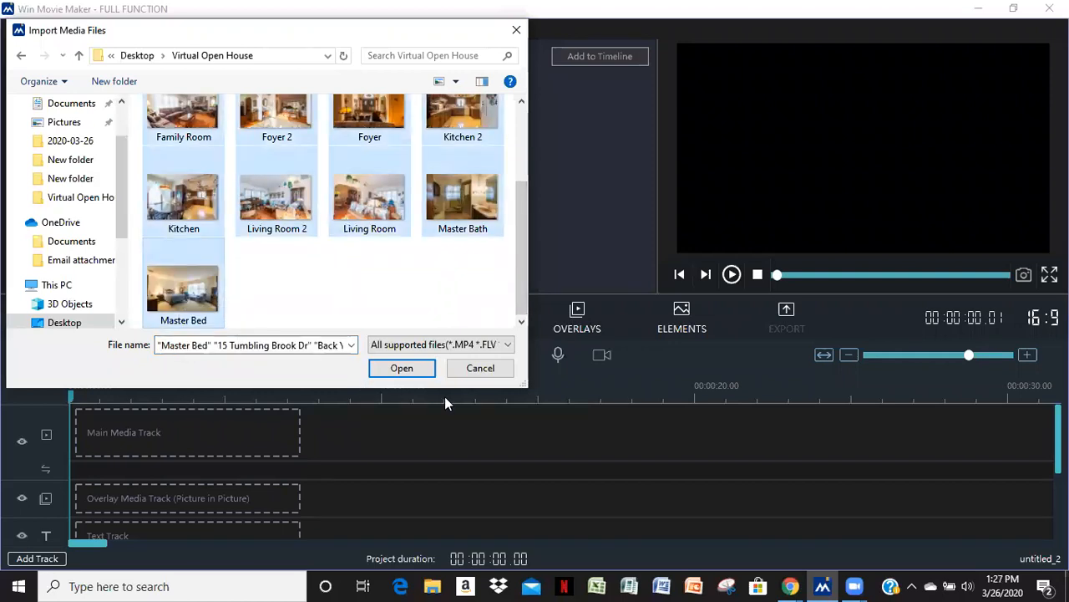
{"action": "left_click", "coordinate": [417, 368]}
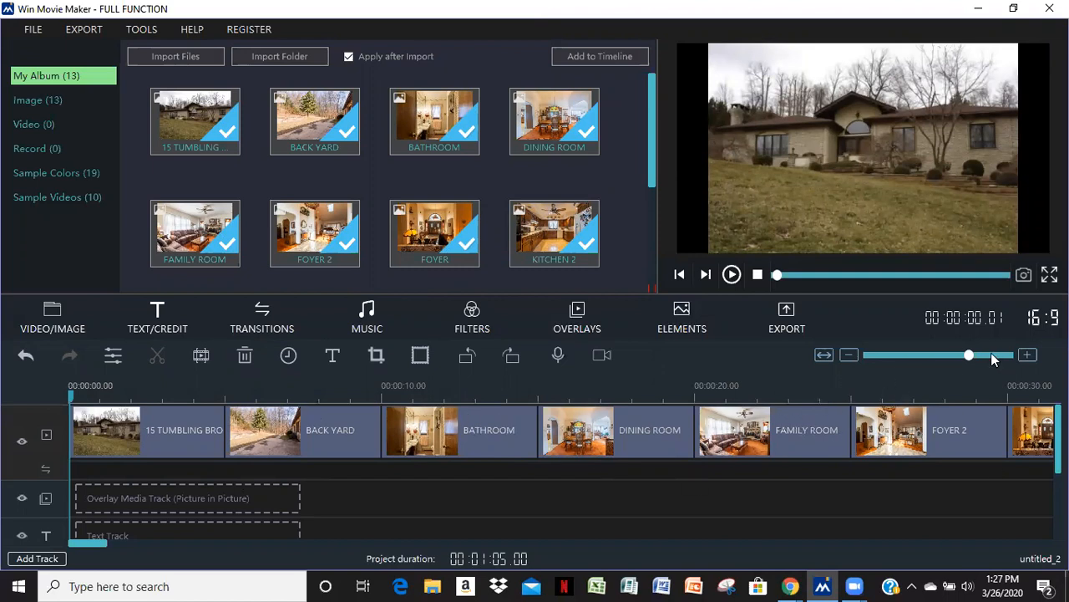
Move the Back Yard clip to the end of the main media track
{"action": "mouse_move", "coordinate": [969, 357]}
{"action": "left_mouse_down"}
{"action": "mouse_move", "coordinate": [941, 359]}
{"action": "mouse_move", "coordinate": [955, 360]}
{"action": "left_mouse_up"}
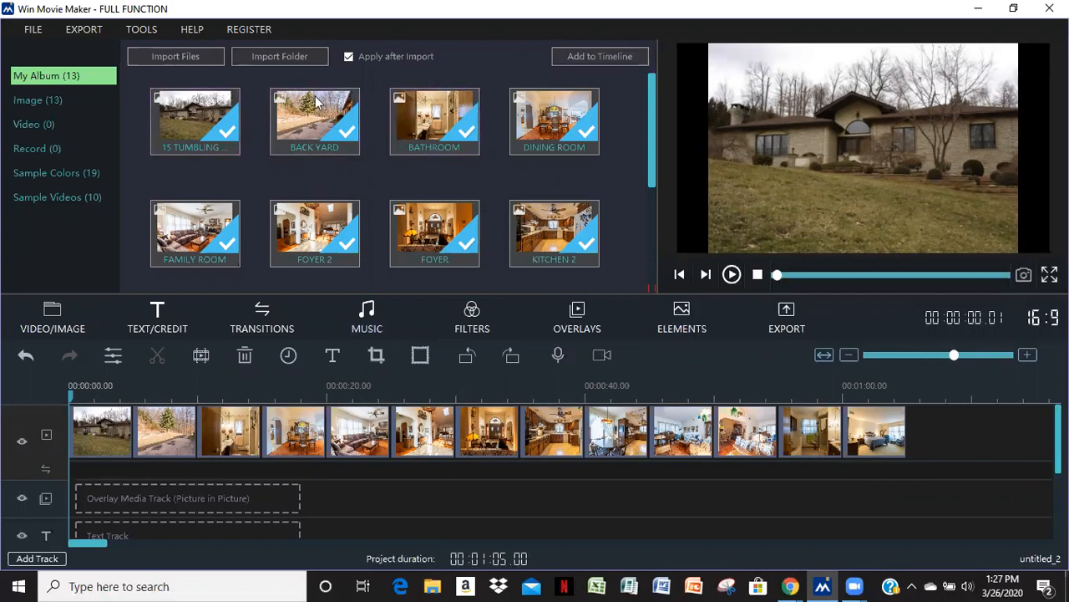
{"action": "left_click_drag", "start_coordinate": [157, 431], "coordinate": [929, 426]}
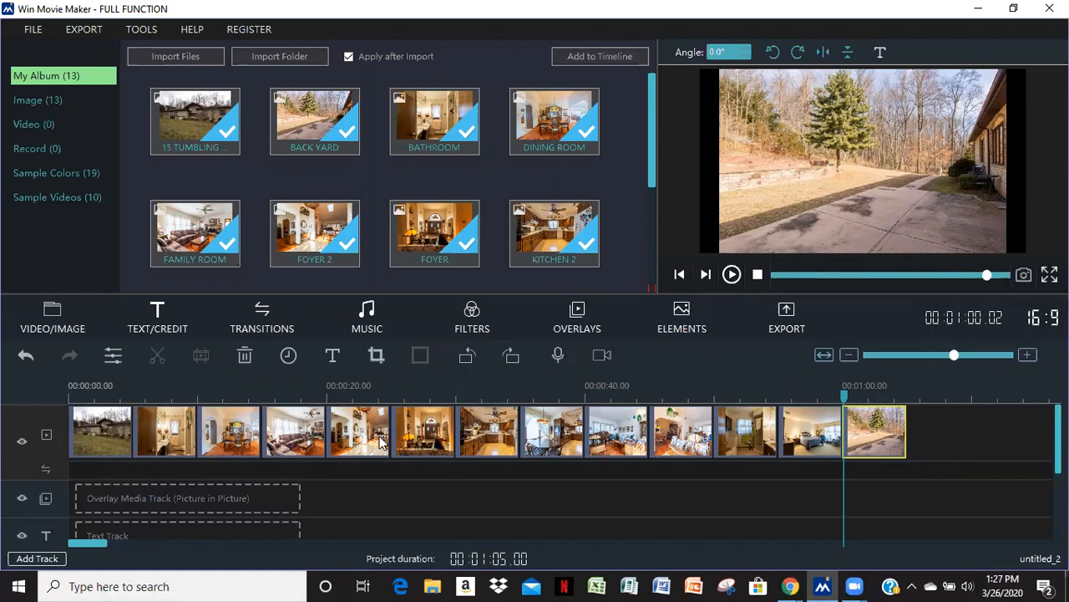
Rearrange the room photo clips on the main track into a walkthrough order, placing Foyer and Family Room near the start
{"action": "left_click_drag", "start_coordinate": [434, 446], "coordinate": [237, 450]}
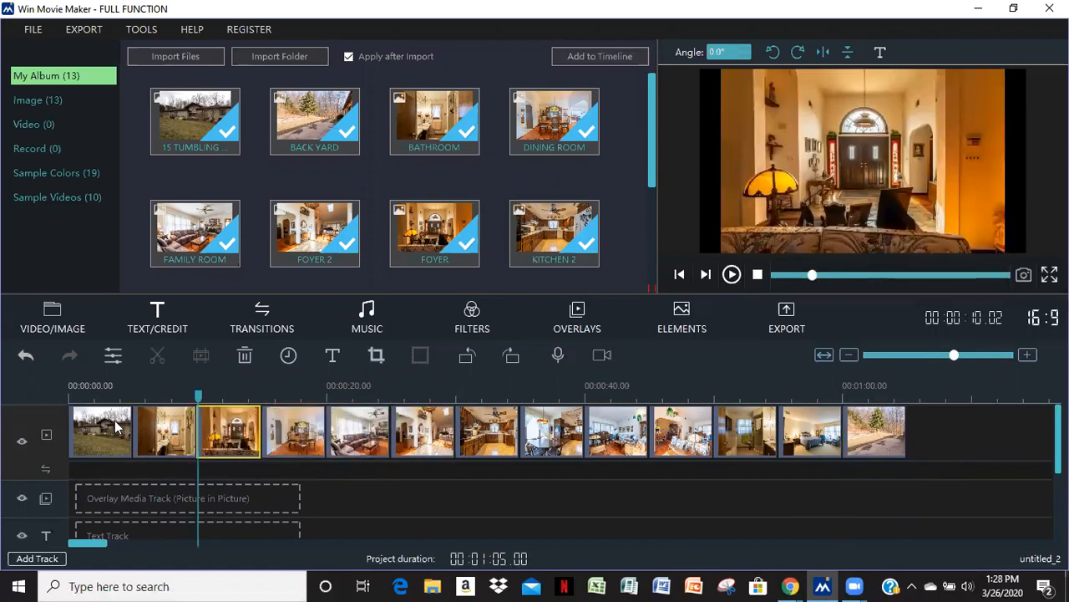
{"action": "left_click_drag", "start_coordinate": [358, 451], "coordinate": [310, 454]}
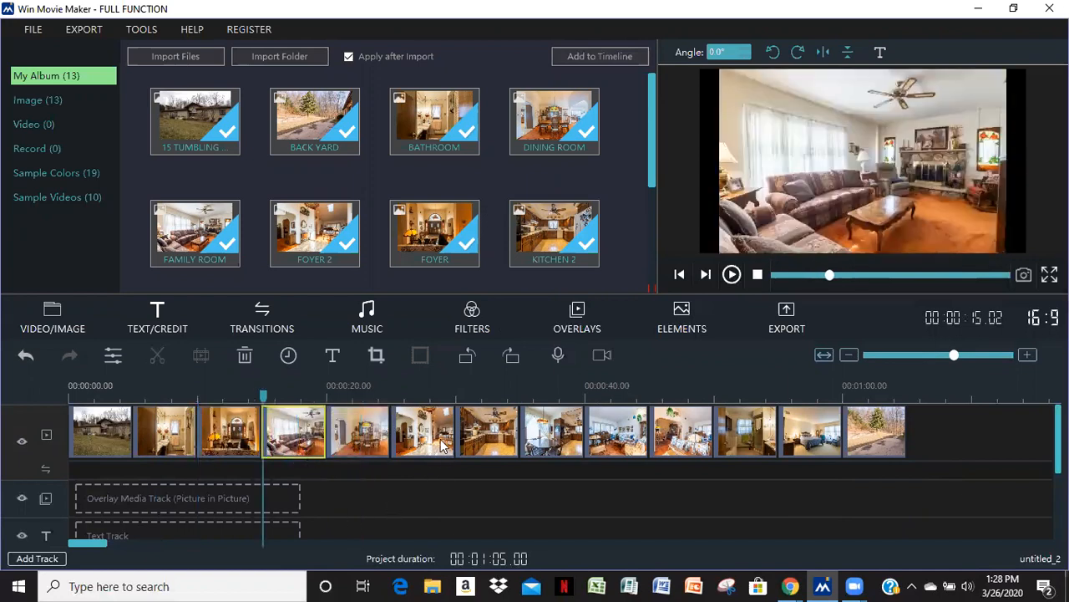
{"action": "left_click_drag", "start_coordinate": [445, 451], "coordinate": [359, 452]}
{"action": "left_click_drag", "start_coordinate": [500, 445], "coordinate": [418, 443]}
{"action": "left_click_drag", "start_coordinate": [559, 447], "coordinate": [505, 446]}
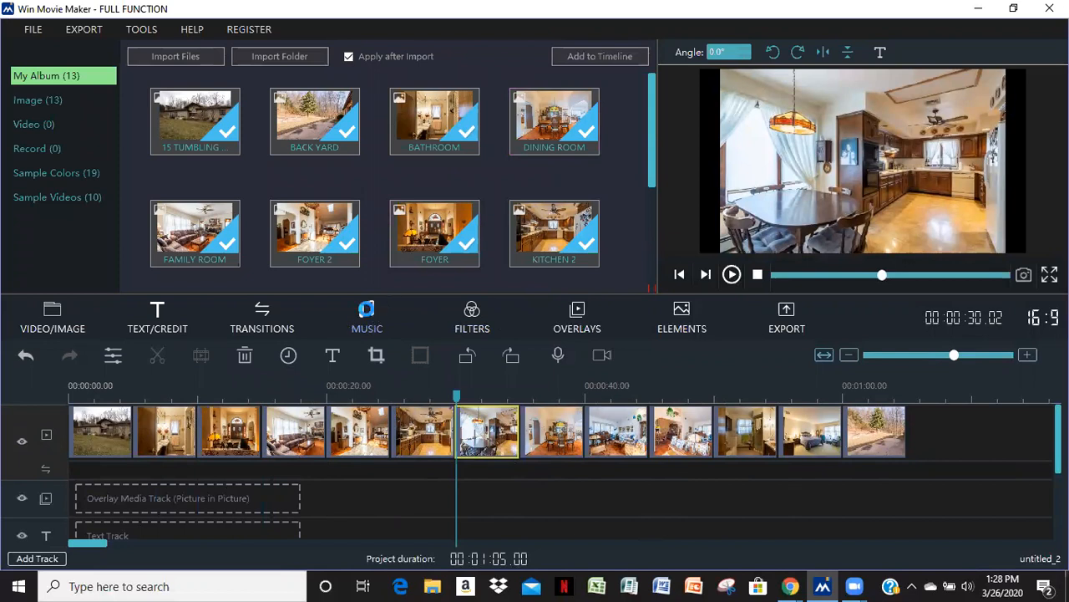
Add the Perfect Muse - Black Goldie song from the music library to the music track at the start
{"action": "left_click", "coordinate": [367, 316]}
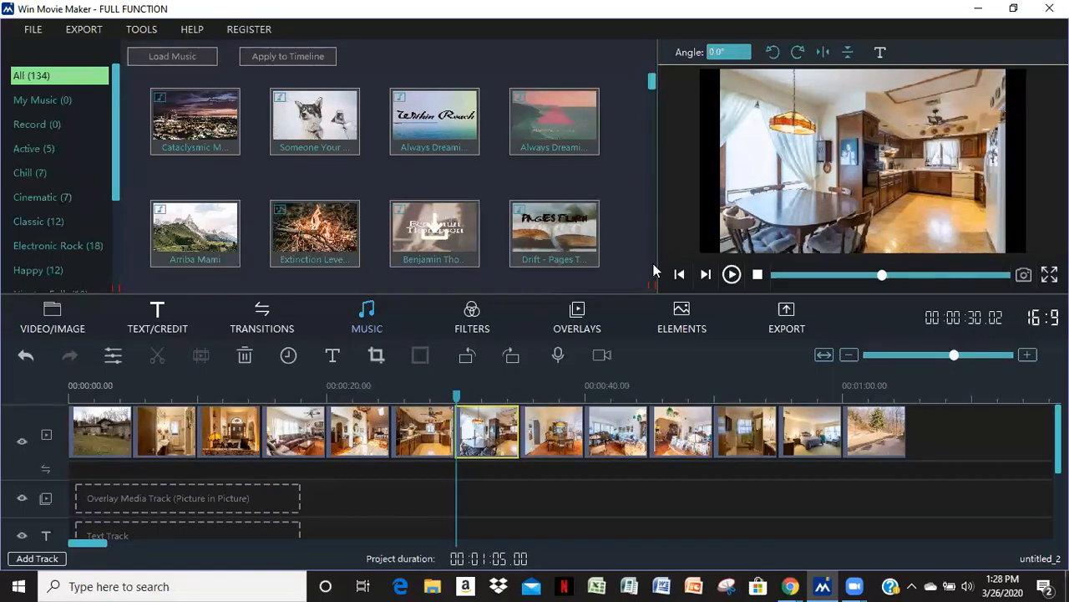
{"action": "scroll", "coordinate": [648, 276], "scroll_direction": "down", "scroll_amount": 3}
{"action": "left_click_drag", "start_coordinate": [650, 98], "coordinate": [654, 155]}
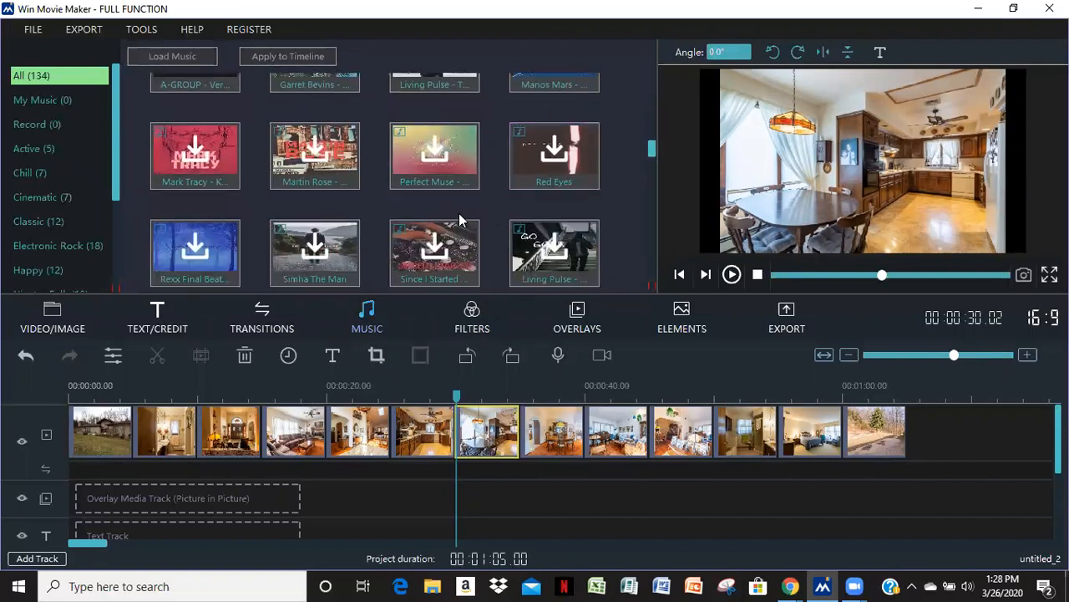
{"action": "left_click", "coordinate": [432, 161]}
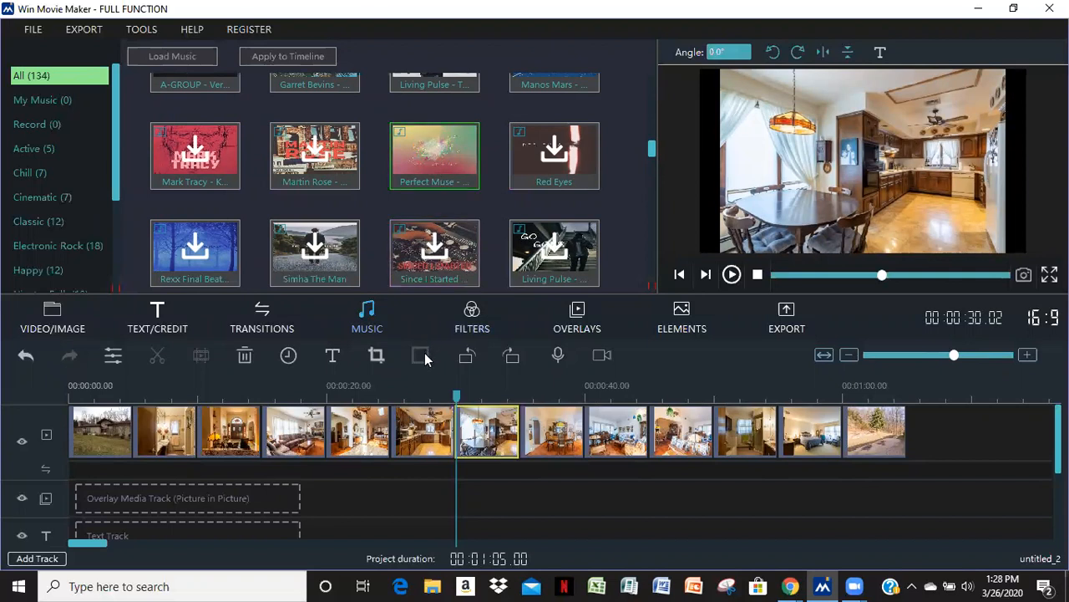
{"action": "scroll", "coordinate": [560, 472], "scroll_direction": "down", "scroll_amount": 2}
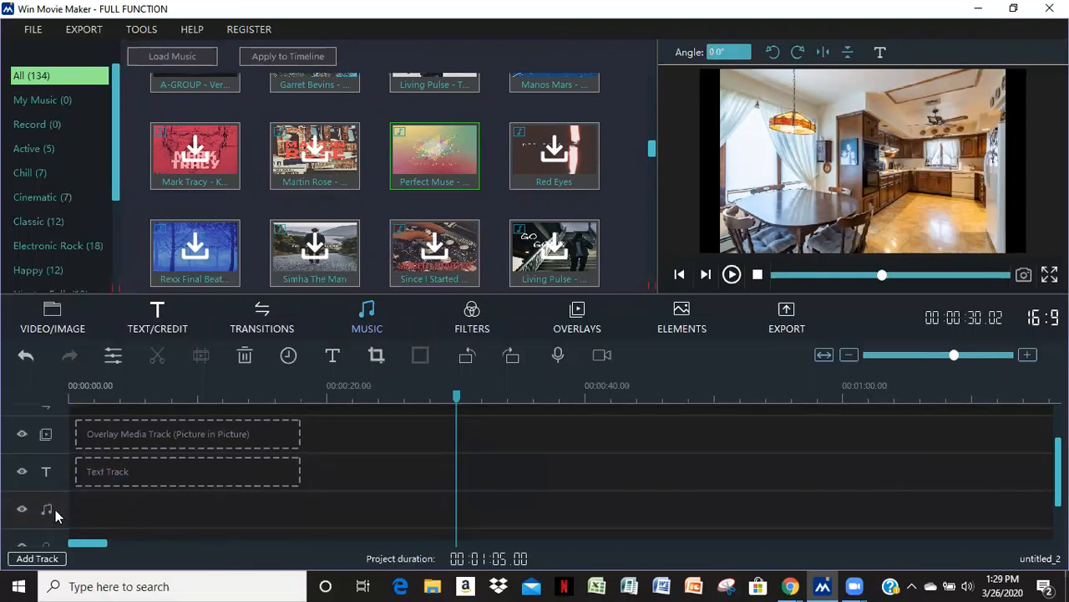
{"action": "left_click_drag", "start_coordinate": [423, 180], "coordinate": [85, 506]}
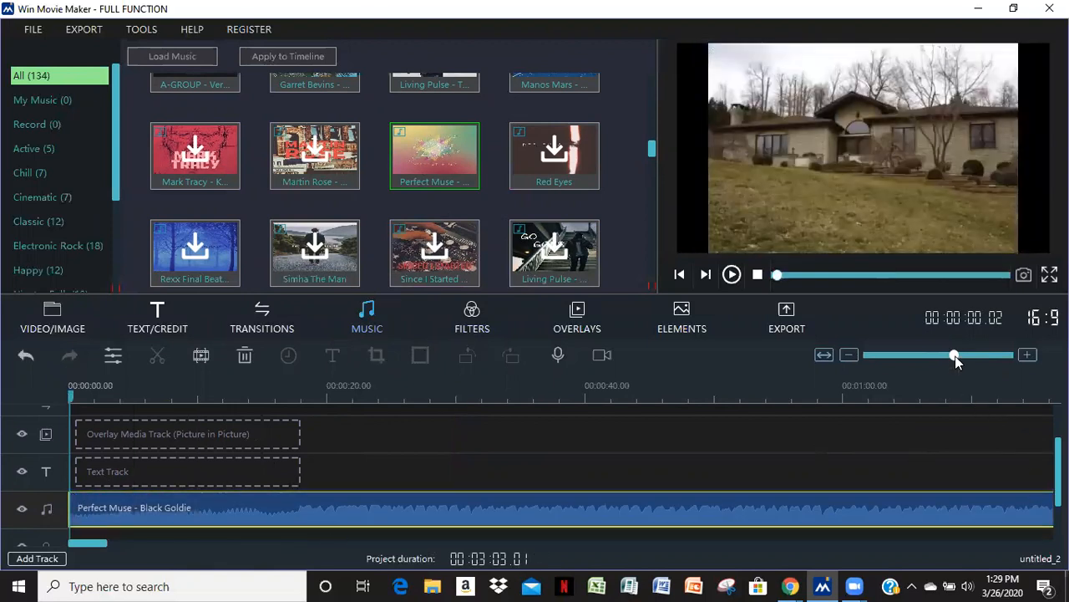
Trim the Perfect Muse - Black Goldie music clip so it ends with the last photo clip, at about 1:06
{"action": "left_click_drag", "start_coordinate": [954, 357], "coordinate": [916, 362]}
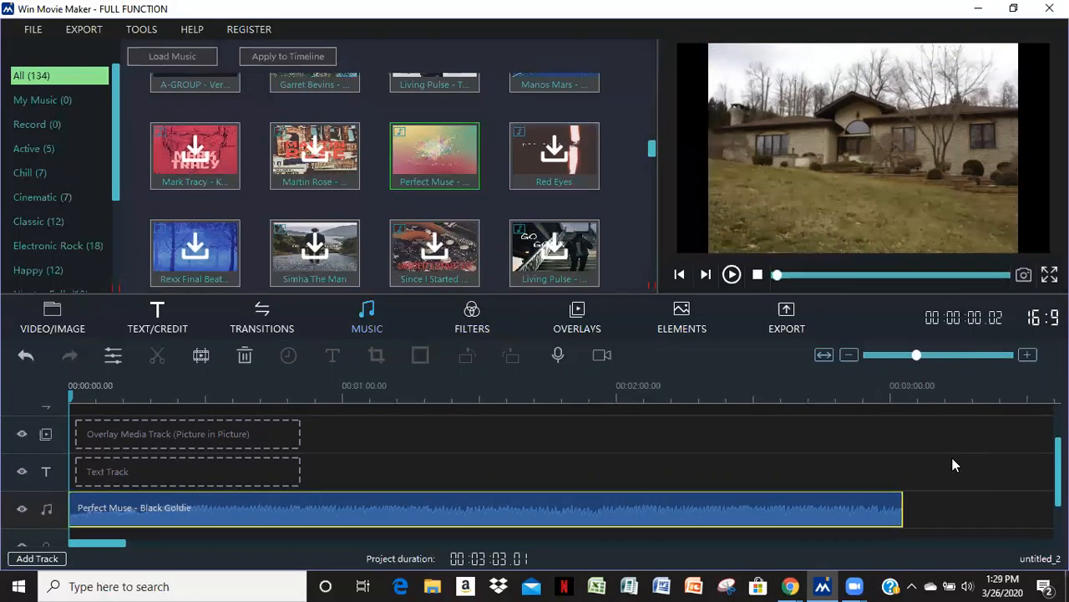
{"action": "scroll", "coordinate": [953, 459], "scroll_direction": "up", "scroll_amount": 2}
{"action": "scroll", "coordinate": [953, 462], "scroll_direction": "down", "scroll_amount": 2}
{"action": "scroll", "coordinate": [970, 470], "scroll_direction": "up", "scroll_amount": 2}
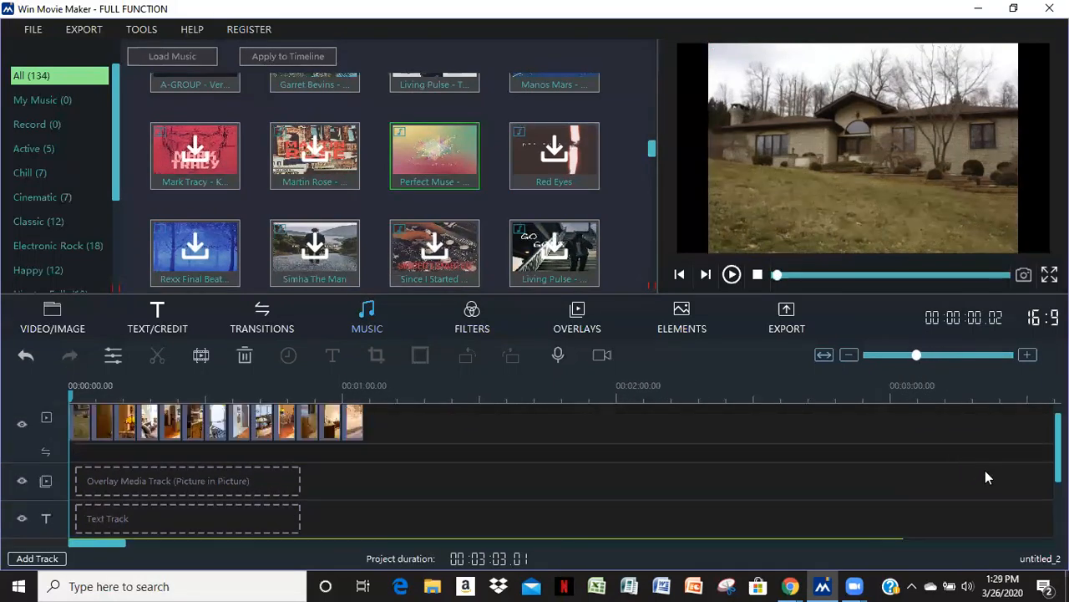
{"action": "scroll", "coordinate": [945, 502], "scroll_direction": "down", "scroll_amount": 1}
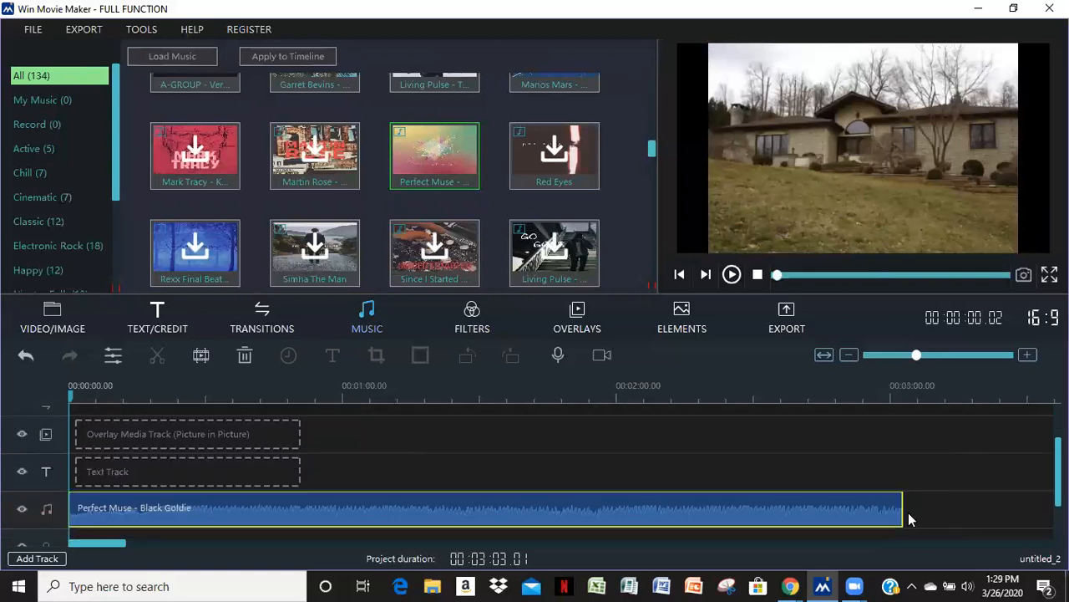
{"action": "scroll", "coordinate": [353, 460], "scroll_direction": "up", "scroll_amount": 1}
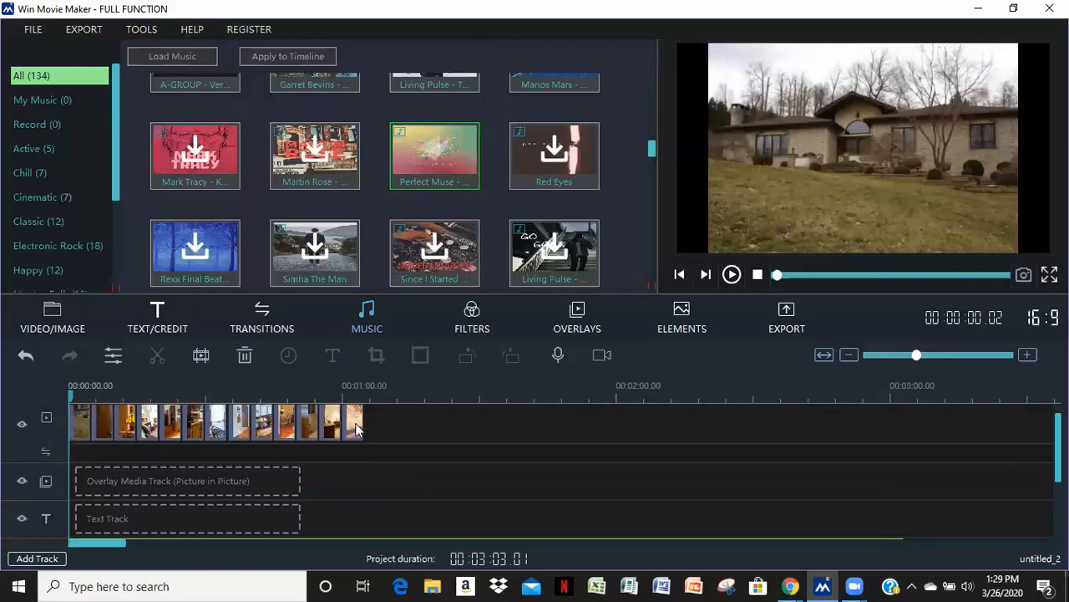
{"action": "scroll", "coordinate": [481, 470], "scroll_direction": "down", "scroll_amount": 2}
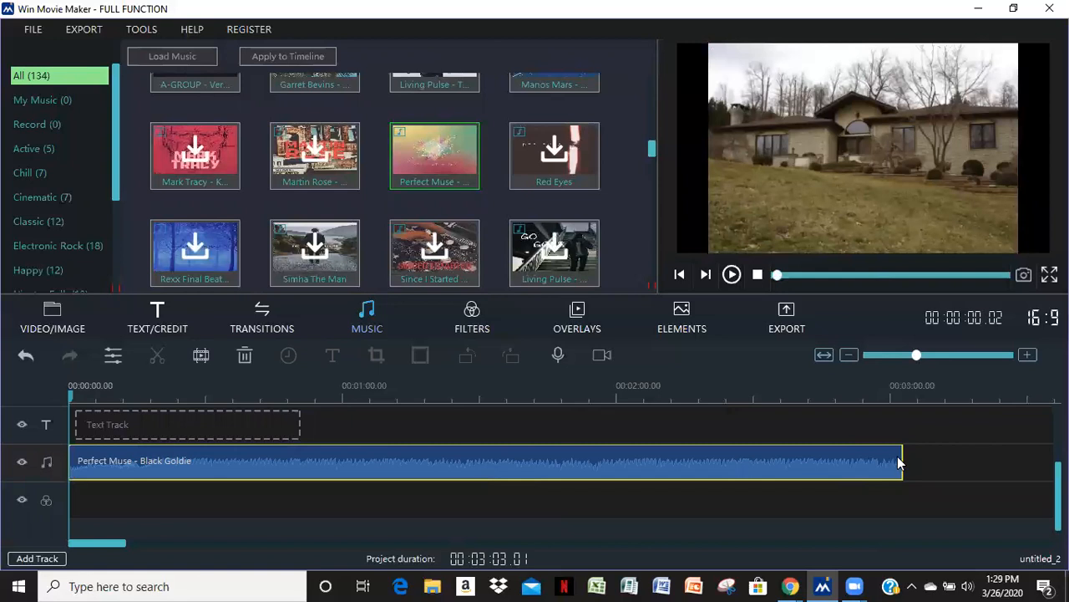
{"action": "left_click", "coordinate": [903, 465]}
{"action": "left_click_drag", "start_coordinate": [903, 464], "coordinate": [373, 465]}
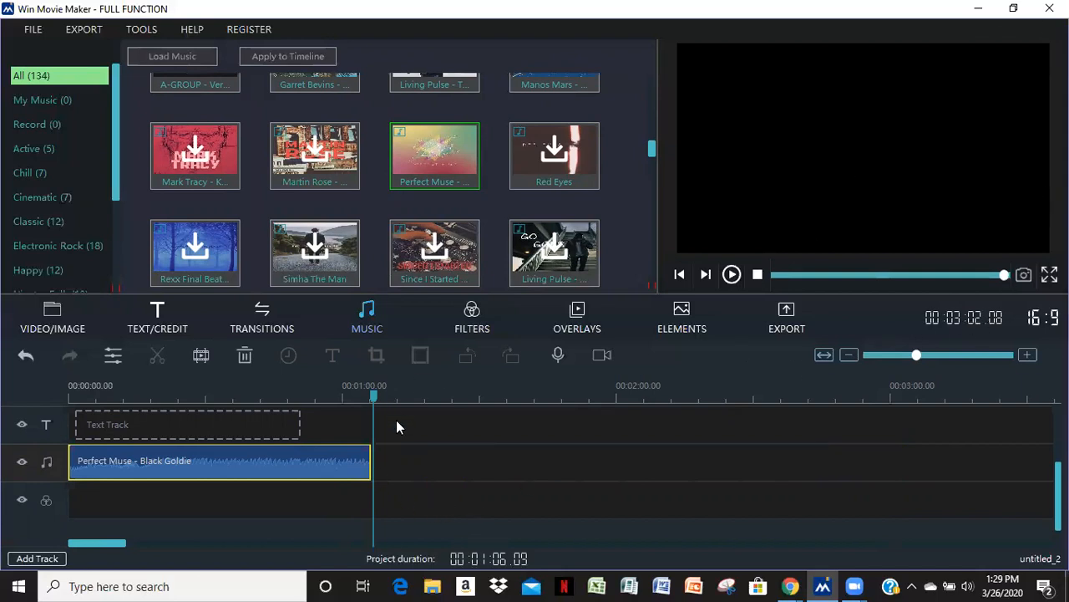
Add the Evaporate 2 transition between each of the first five photo clips on the main track
{"action": "scroll", "coordinate": [468, 424], "scroll_direction": "up", "scroll_amount": 3}
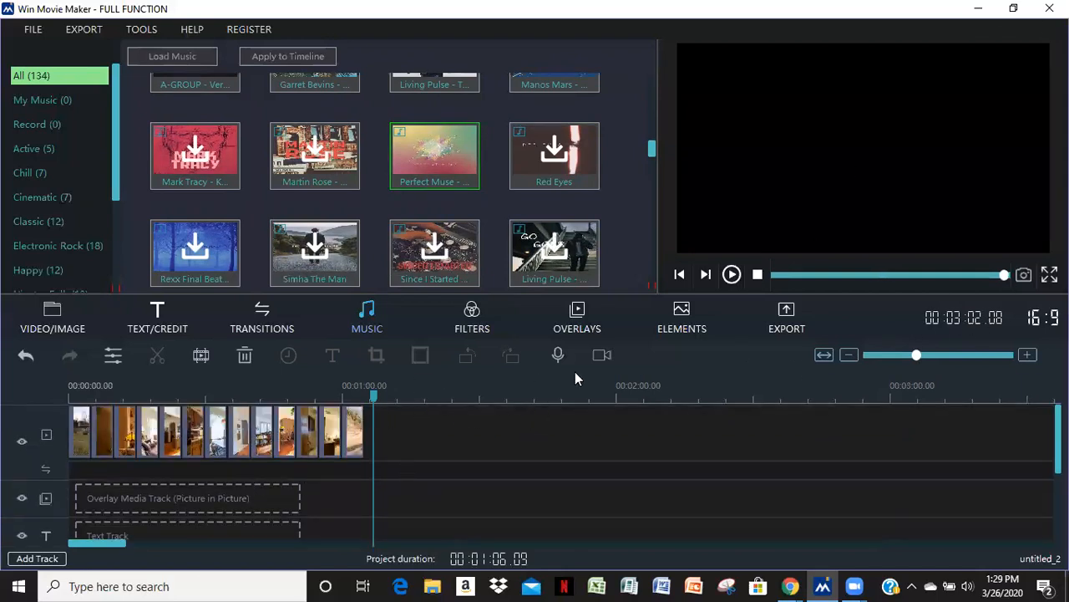
{"action": "left_click_drag", "start_coordinate": [916, 355], "coordinate": [955, 356]}
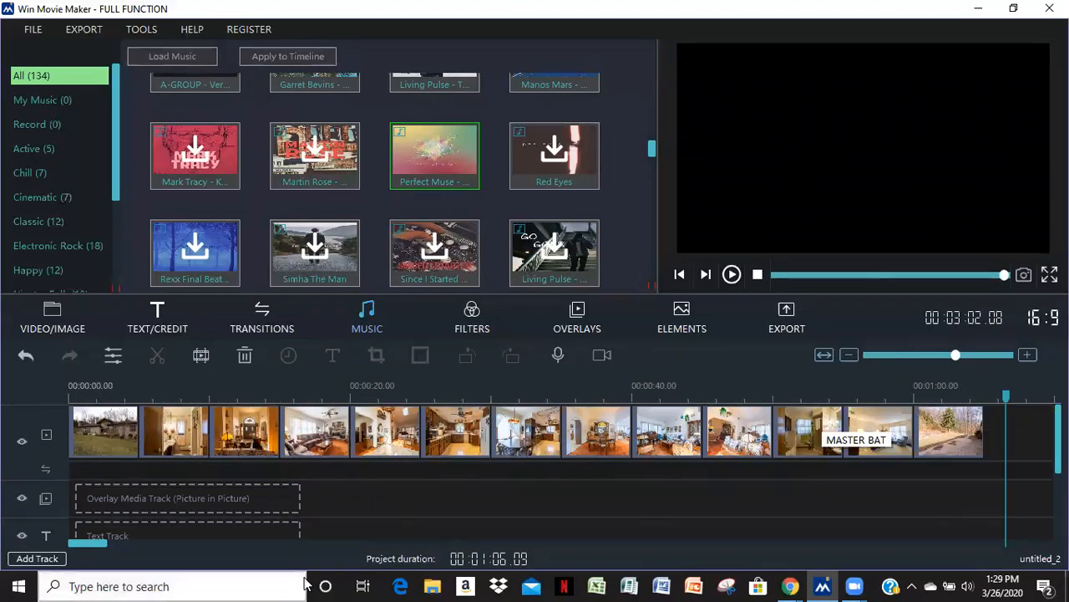
{"action": "left_click", "coordinate": [261, 312]}
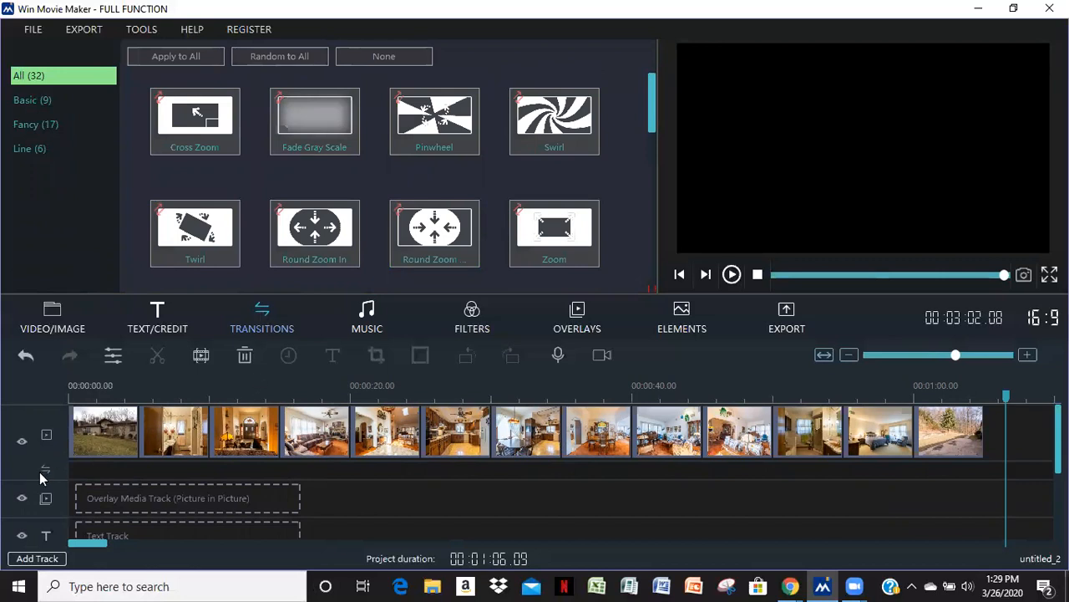
{"action": "left_click_drag", "start_coordinate": [656, 130], "coordinate": [652, 197]}
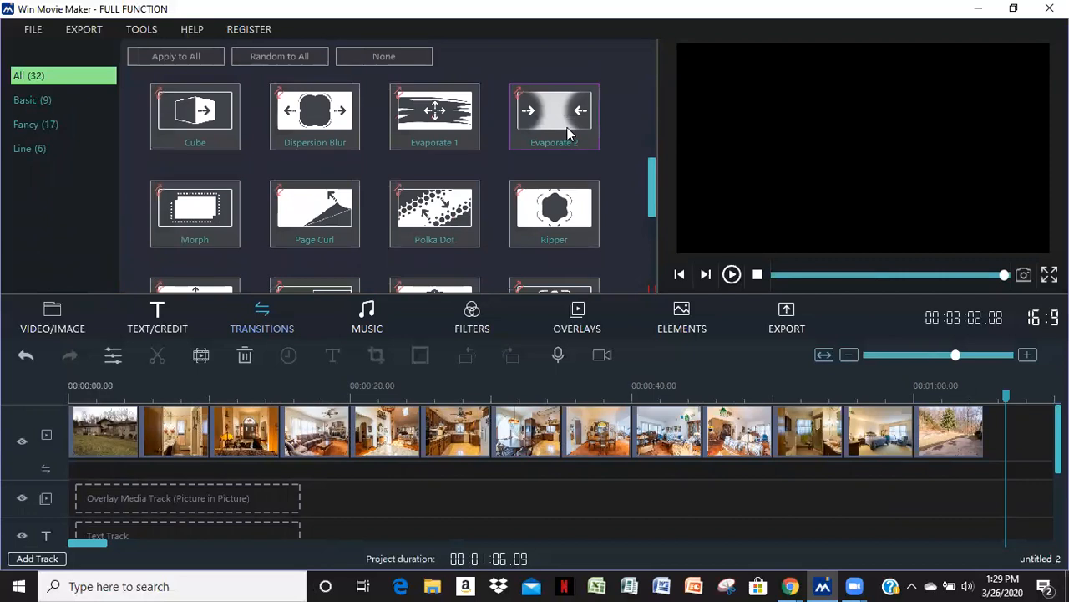
{"action": "left_click_drag", "start_coordinate": [549, 132], "coordinate": [153, 468]}
{"action": "left_click_drag", "start_coordinate": [550, 115], "coordinate": [240, 451]}
{"action": "left_click_drag", "start_coordinate": [556, 142], "coordinate": [342, 474]}
{"action": "left_click", "coordinate": [282, 472]}
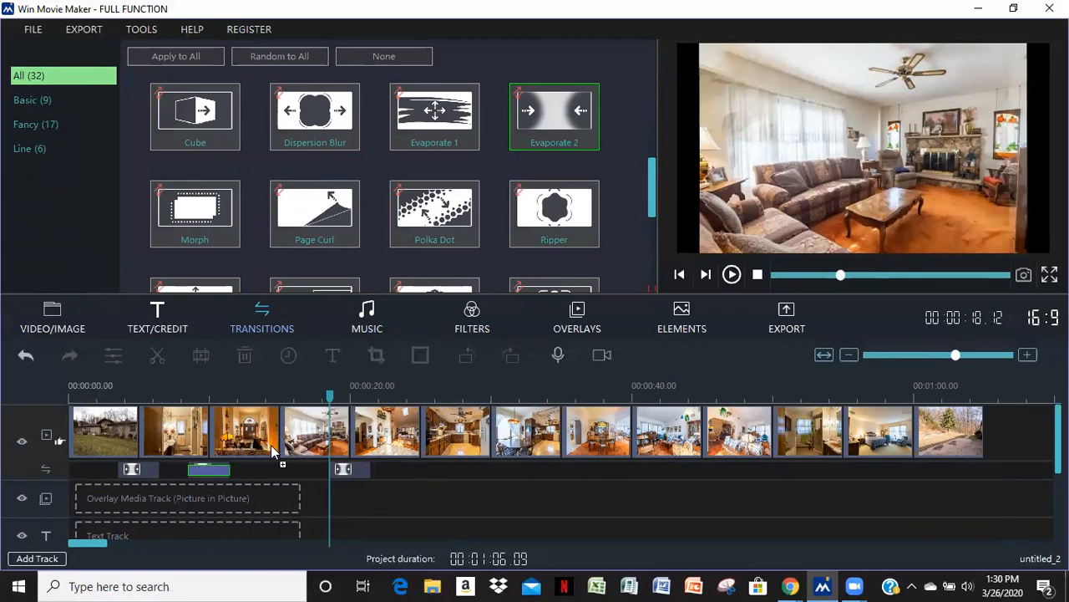
{"action": "left_click", "coordinate": [280, 469]}
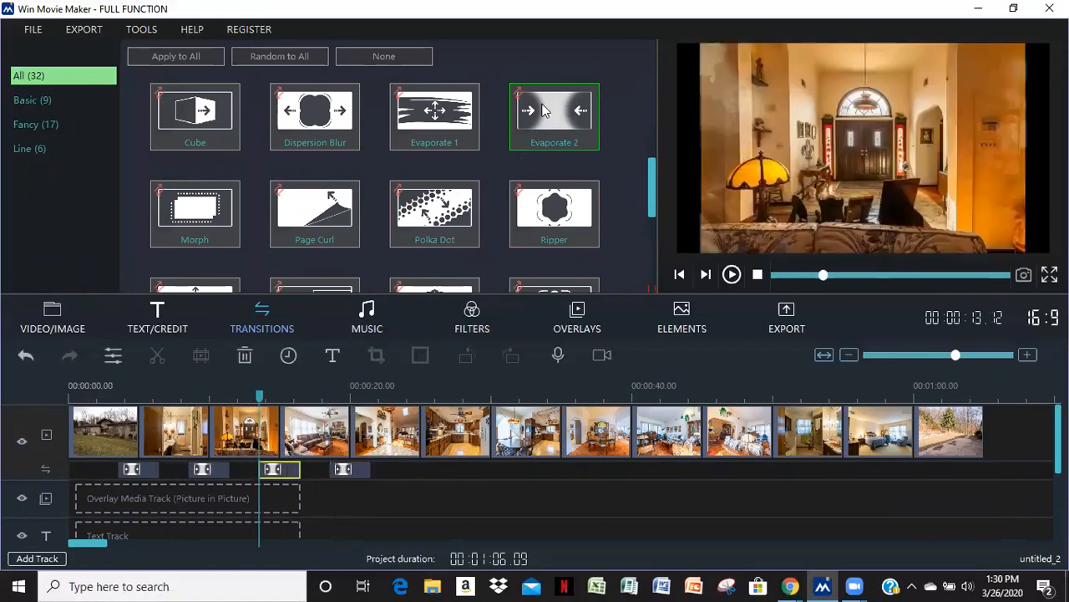
Add Evaporate 2 transitions between the remaining photo clips through to the Back Yard clip
{"action": "left_click_drag", "start_coordinate": [420, 493], "coordinate": [424, 499]}
{"action": "left_click_drag", "start_coordinate": [547, 125], "coordinate": [492, 470]}
{"action": "left_click_drag", "start_coordinate": [548, 117], "coordinate": [562, 469]}
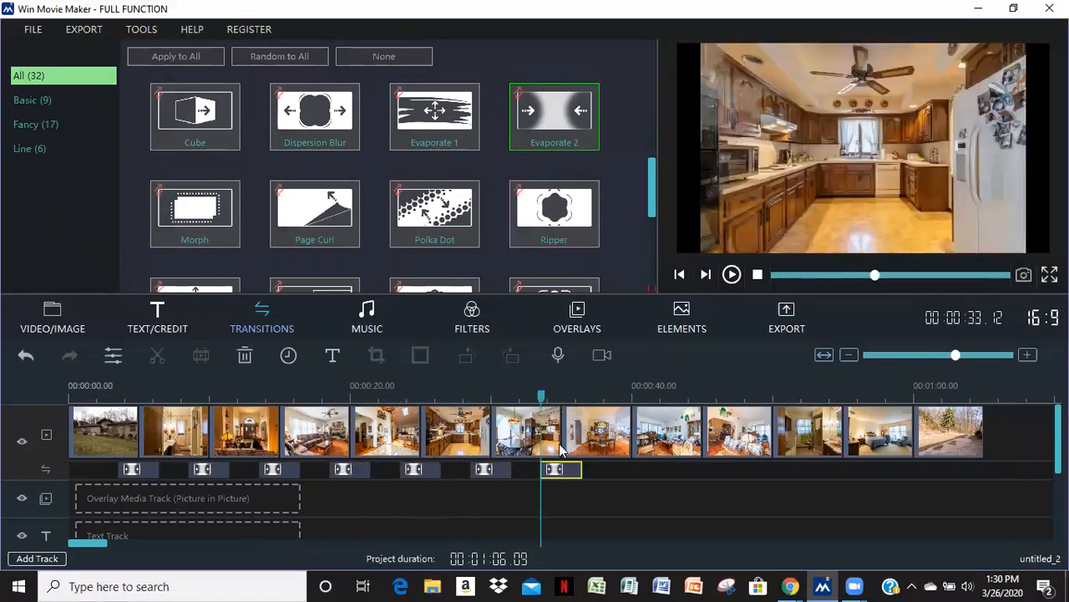
{"action": "left_click_drag", "start_coordinate": [560, 121], "coordinate": [632, 470]}
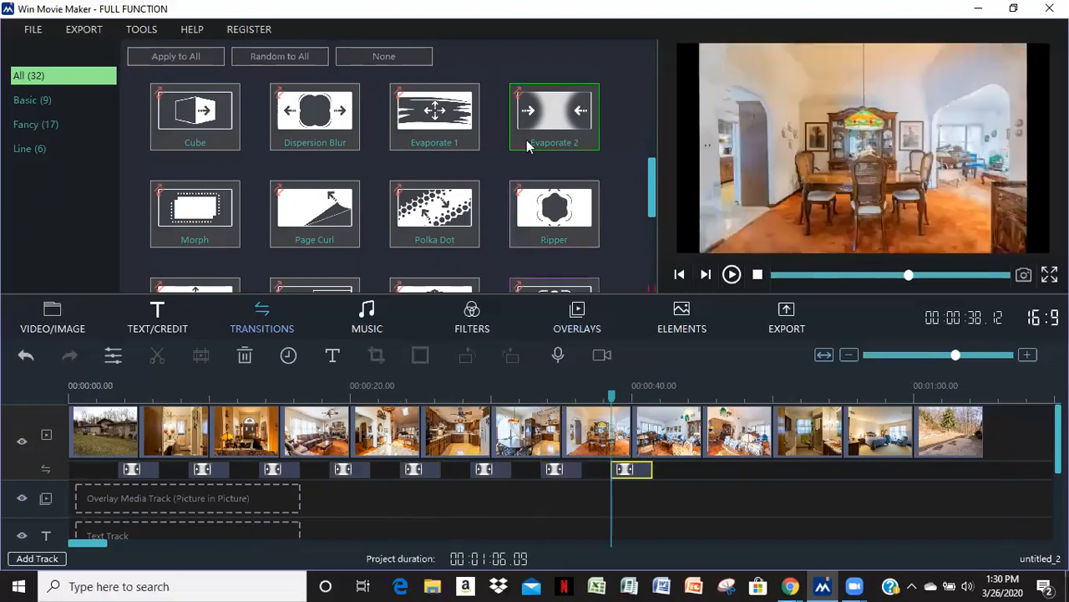
{"action": "left_click_drag", "start_coordinate": [543, 109], "coordinate": [702, 470]}
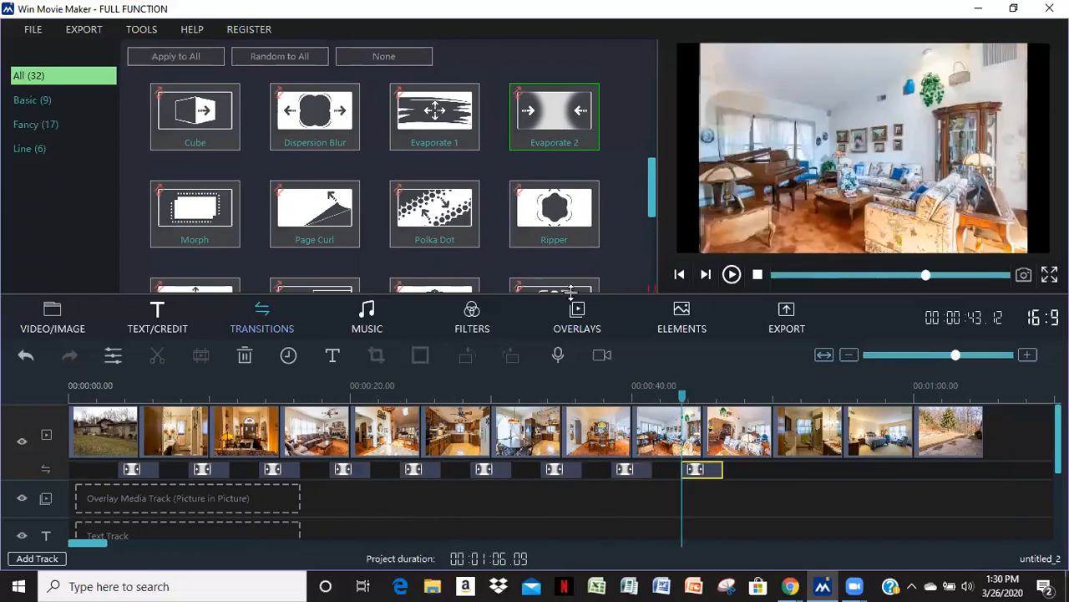
{"action": "left_click_drag", "start_coordinate": [554, 134], "coordinate": [758, 466]}
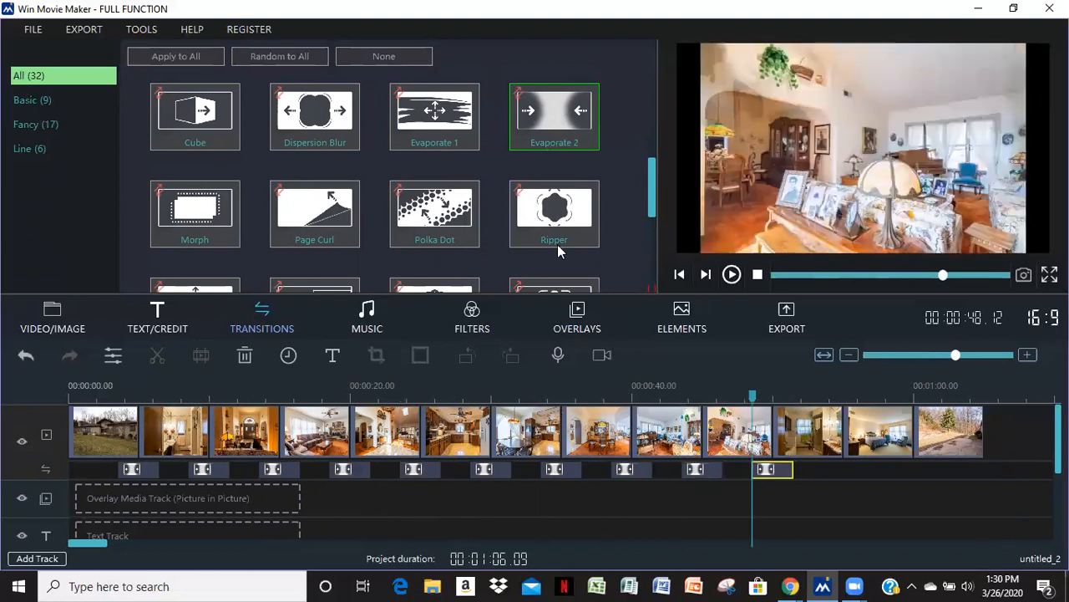
{"action": "left_click_drag", "start_coordinate": [579, 119], "coordinate": [844, 456]}
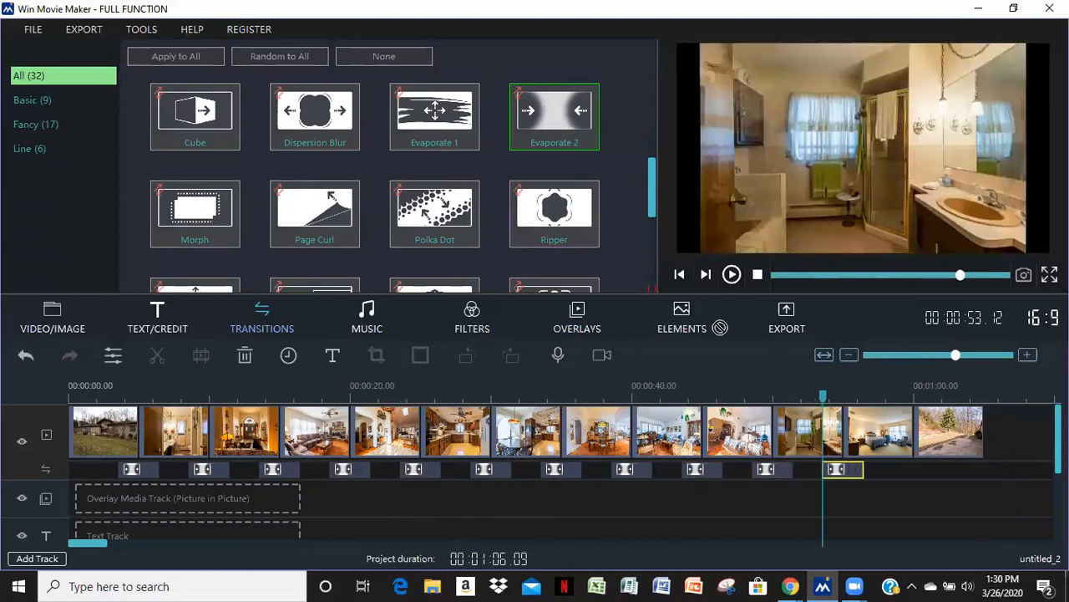
{"action": "left_click_drag", "start_coordinate": [909, 458], "coordinate": [910, 462]}
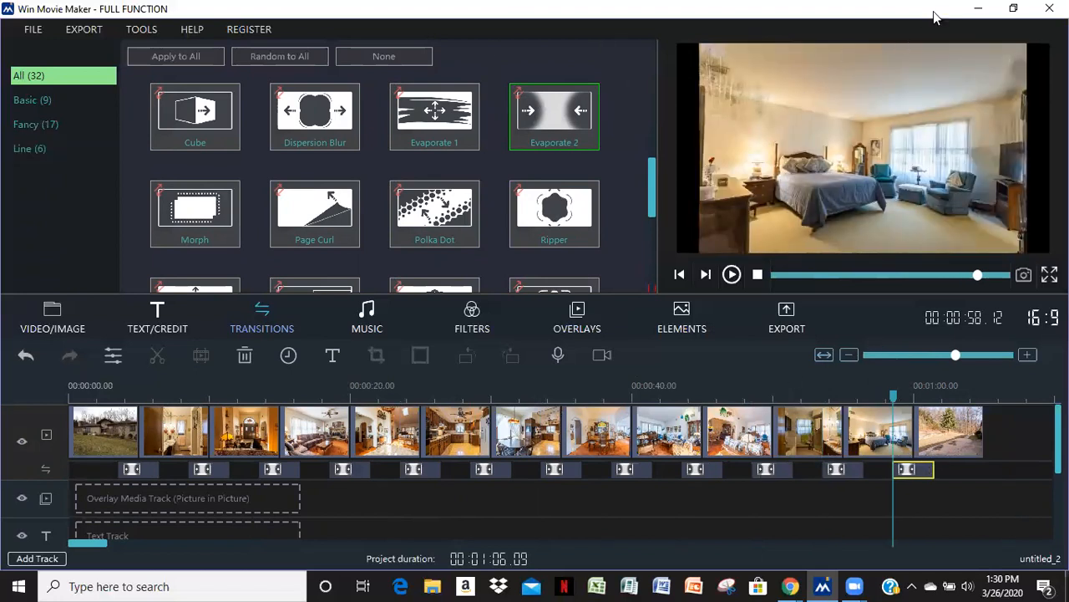
Import the agent's business card image from the Desktop and append it to the end of the main track
{"action": "left_click", "coordinate": [50, 316]}
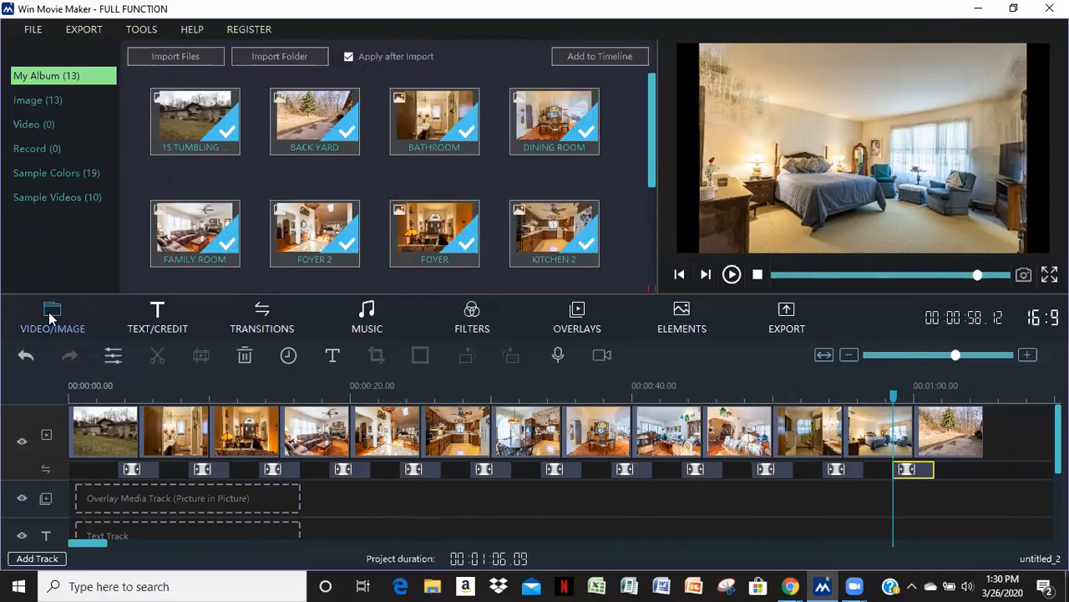
{"action": "left_click", "coordinate": [34, 31]}
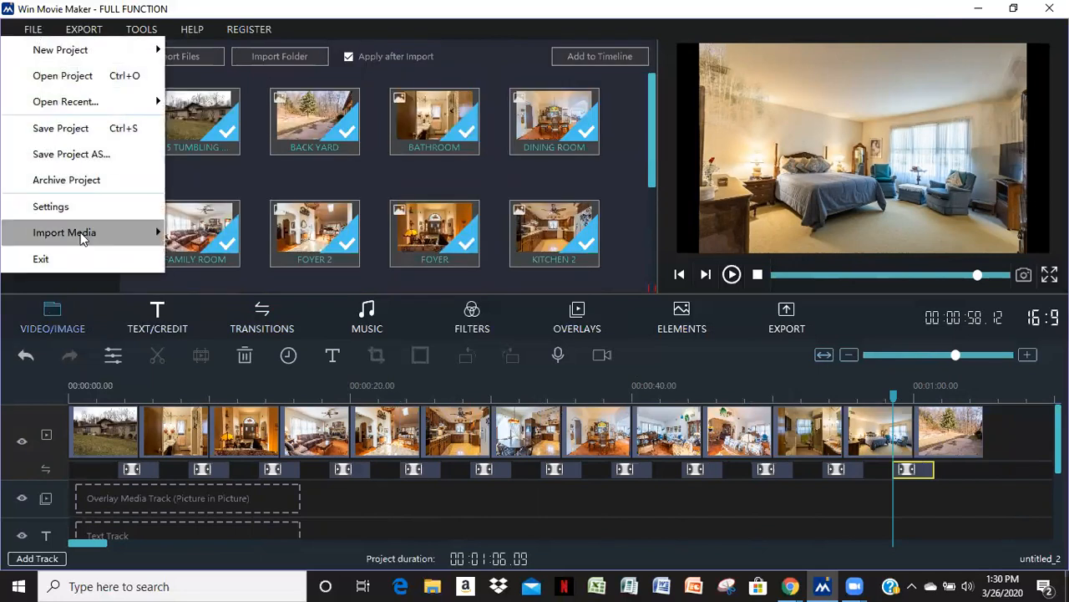
{"action": "mouse_move", "coordinate": [81, 238]}
{"action": "left_click", "coordinate": [205, 236]}
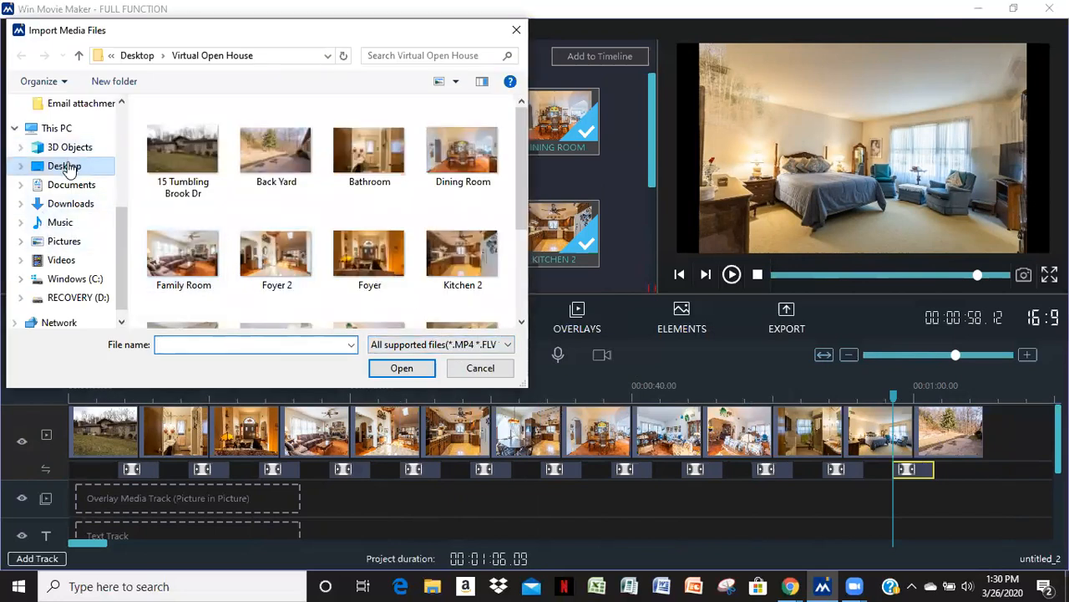
{"action": "left_click", "coordinate": [65, 166]}
{"action": "scroll", "coordinate": [514, 218], "scroll_direction": "down", "scroll_amount": 2}
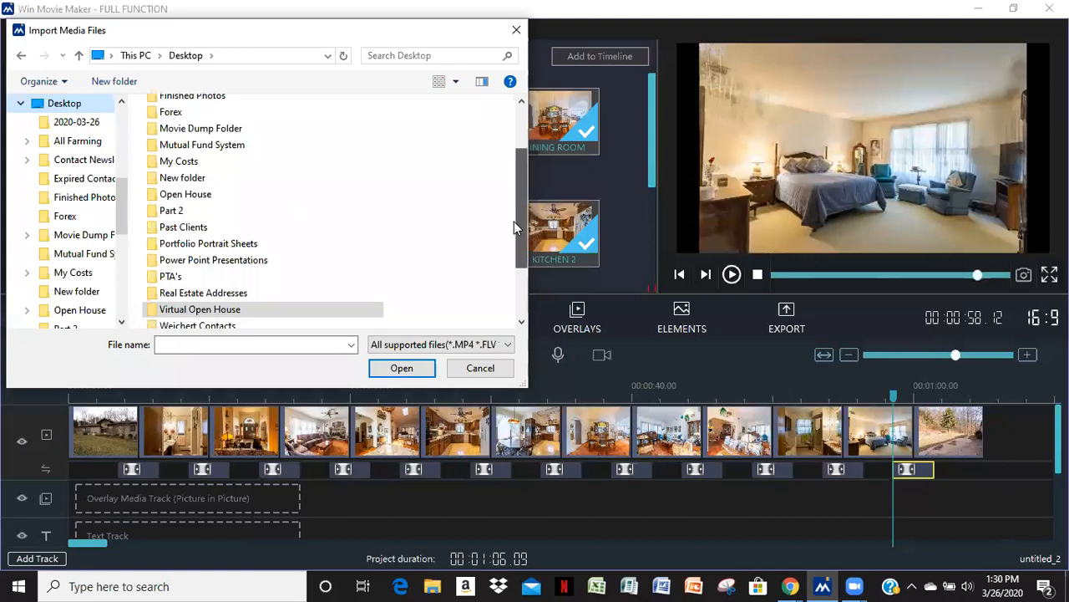
{"action": "double_click", "coordinate": [177, 304]}
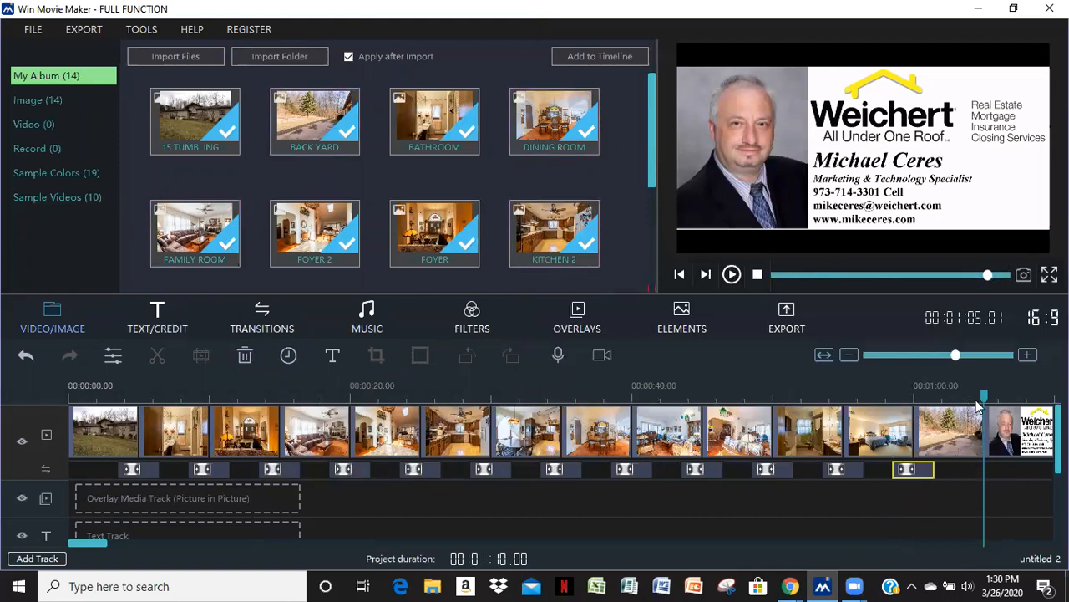
Add an Evaporate 2 transition between the Back Yard clip and the business card clip
{"action": "left_click_drag", "start_coordinate": [956, 357], "coordinate": [952, 356]}
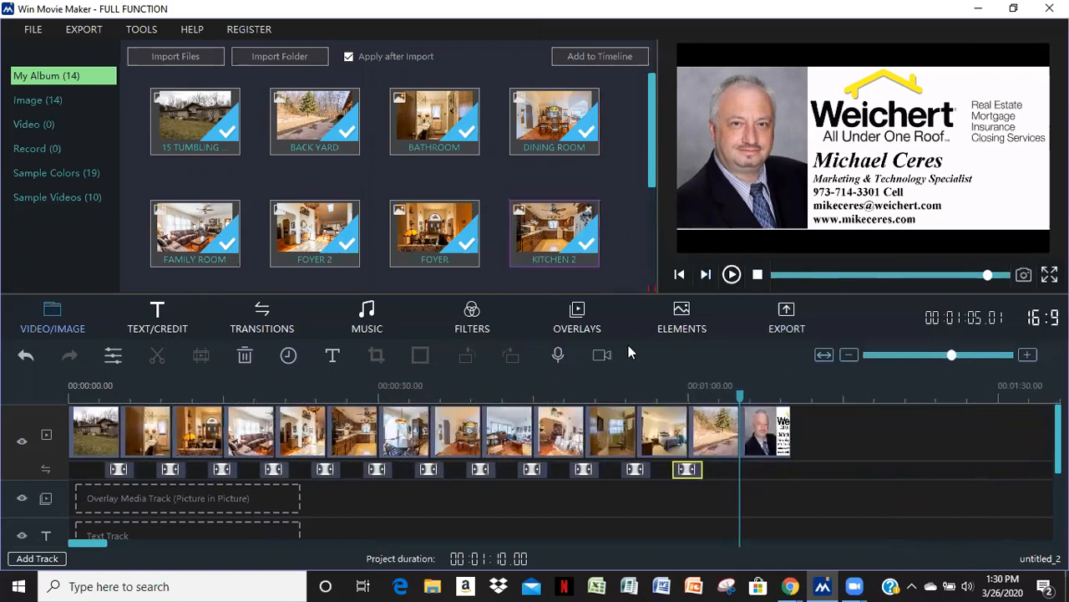
{"action": "left_click", "coordinate": [268, 322]}
{"action": "left_click_drag", "start_coordinate": [562, 117], "coordinate": [739, 469]}
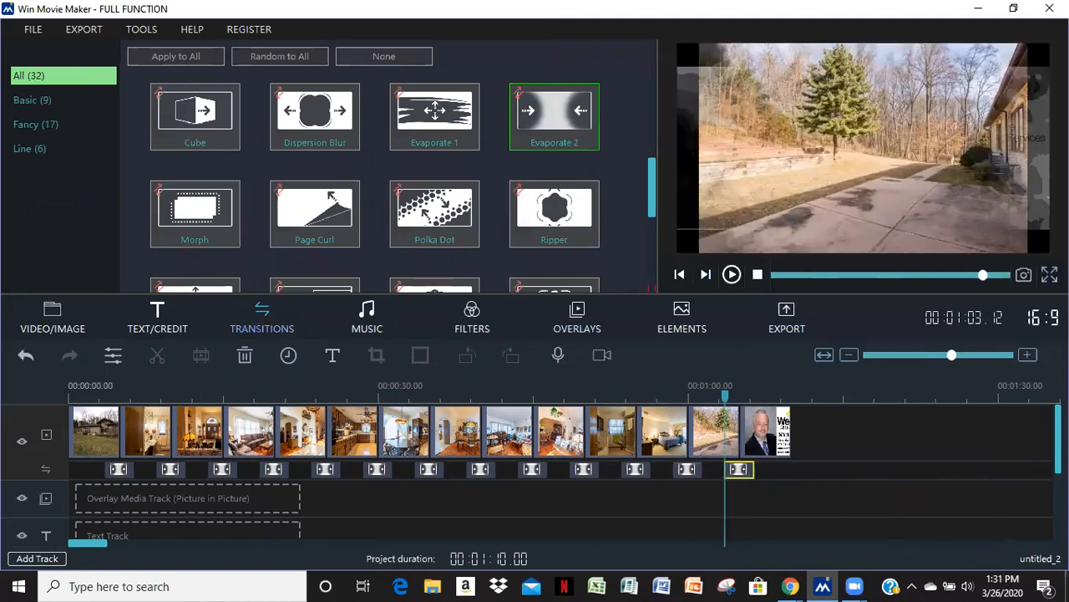
Preview the slideshow from the start in full-screen playback
{"action": "left_click", "coordinate": [1050, 274]}
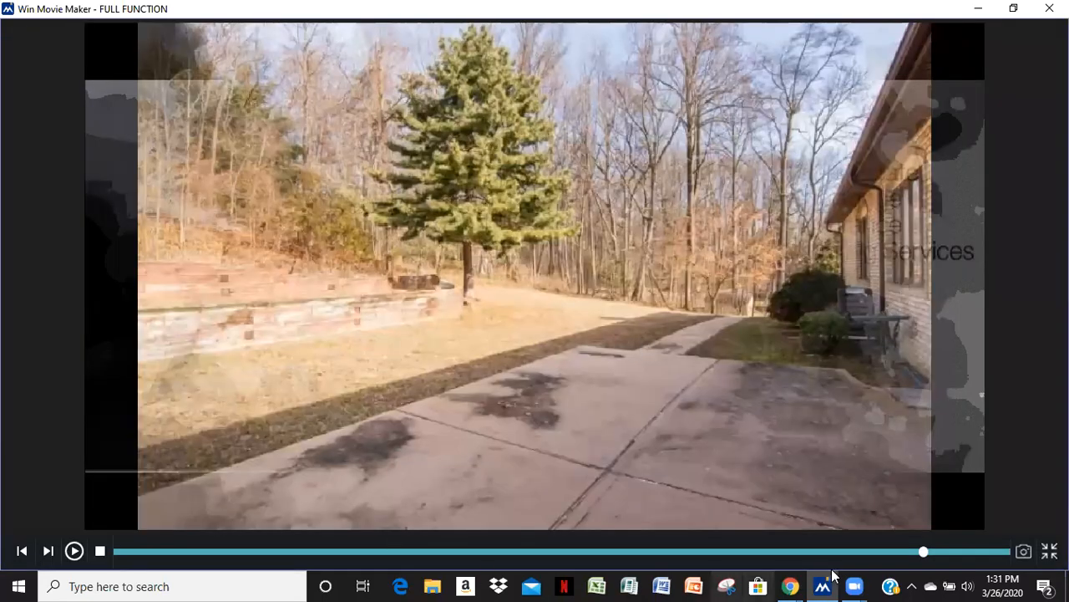
{"action": "left_click_drag", "start_coordinate": [924, 551], "coordinate": [92, 558]}
{"action": "left_click", "coordinate": [74, 551]}
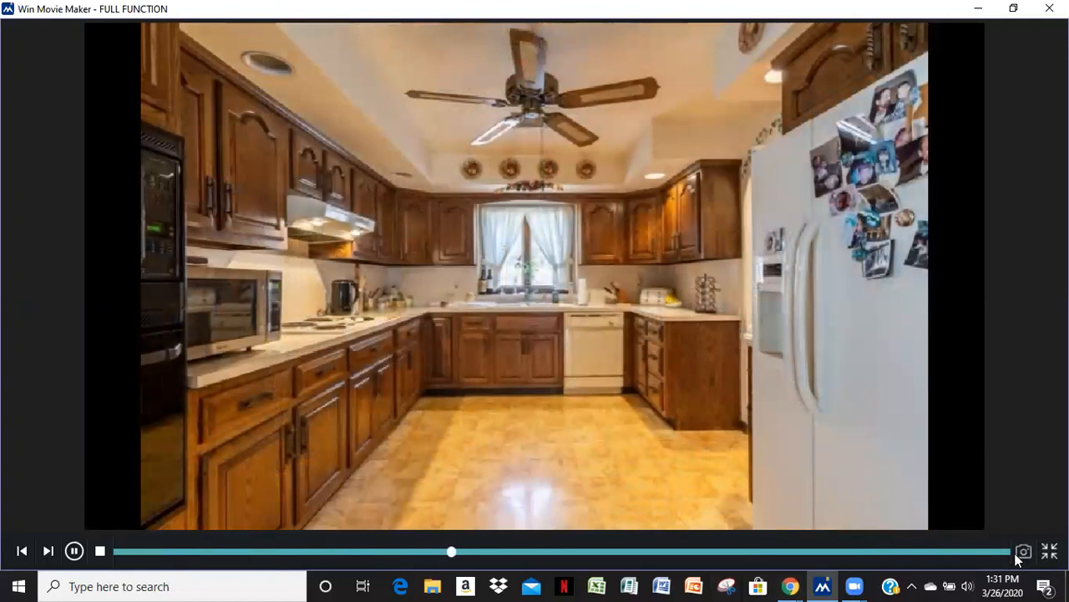
{"action": "left_click", "coordinate": [1049, 551]}
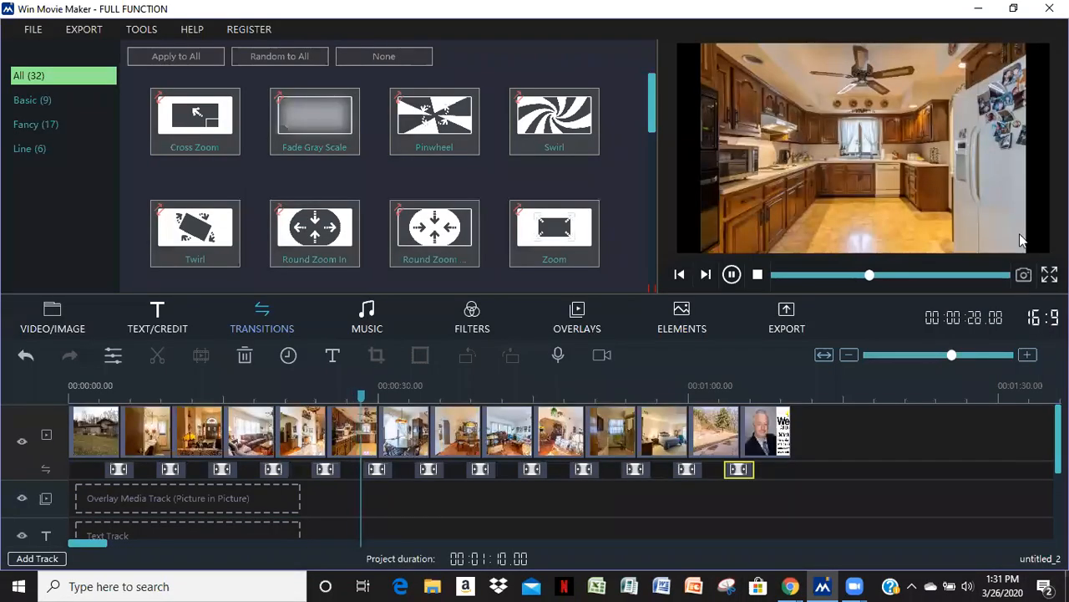
{"action": "left_click", "coordinate": [732, 275]}
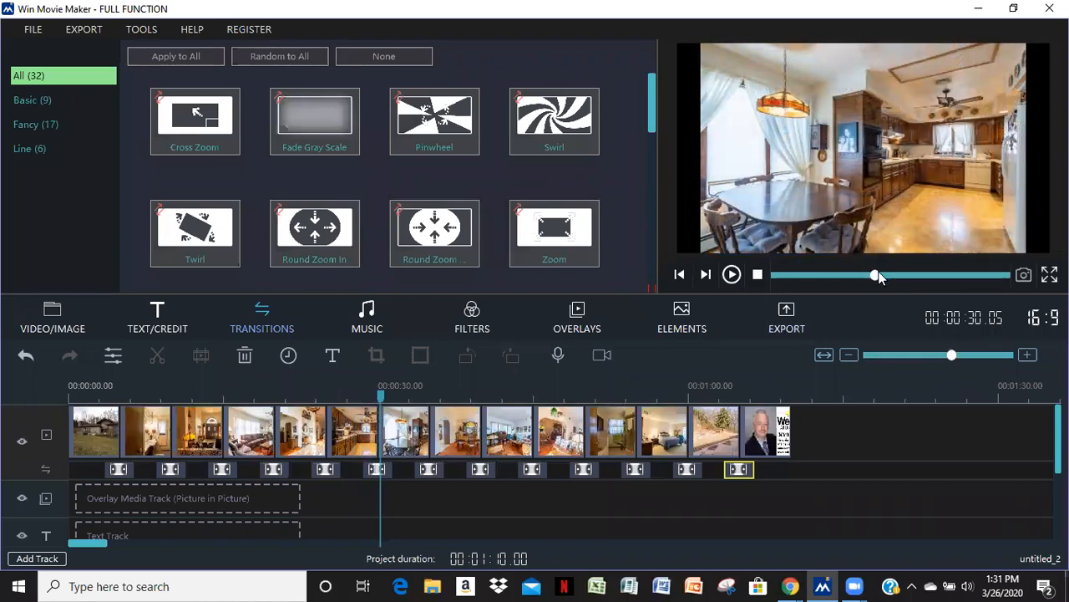
Try exporting the movie as MP4 at 1280*720, then close the registration prompt and export settings
{"action": "left_click", "coordinate": [787, 320]}
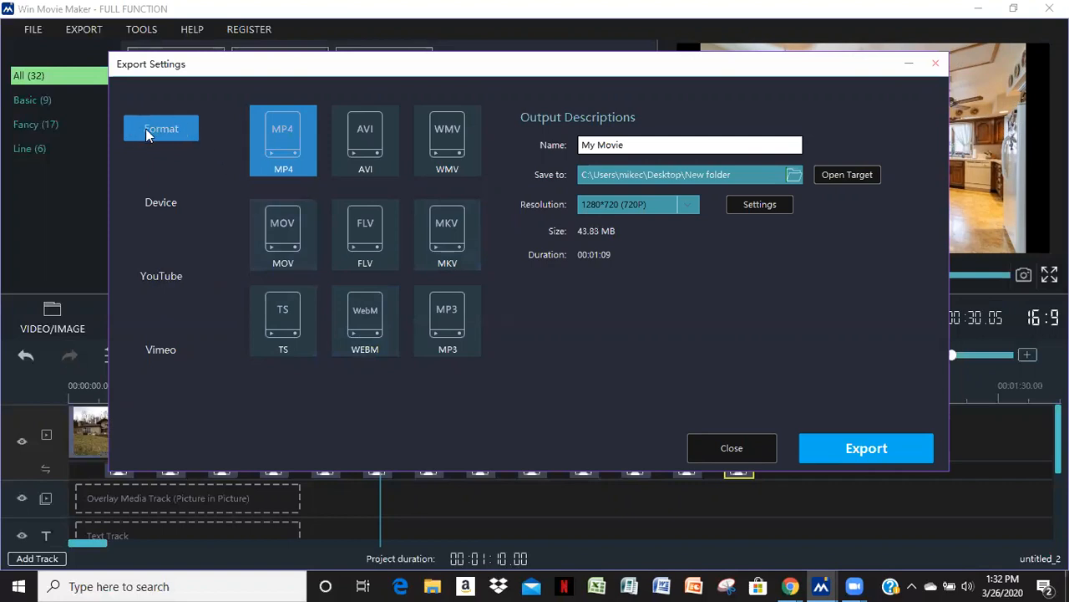
{"action": "left_click", "coordinate": [866, 450]}
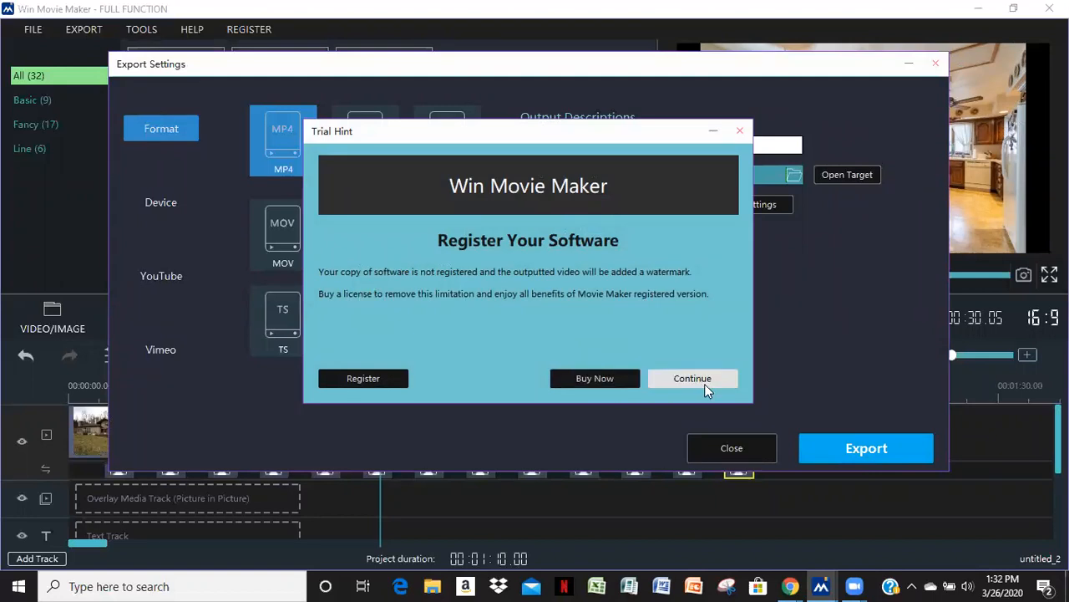
{"action": "left_click", "coordinate": [740, 132]}
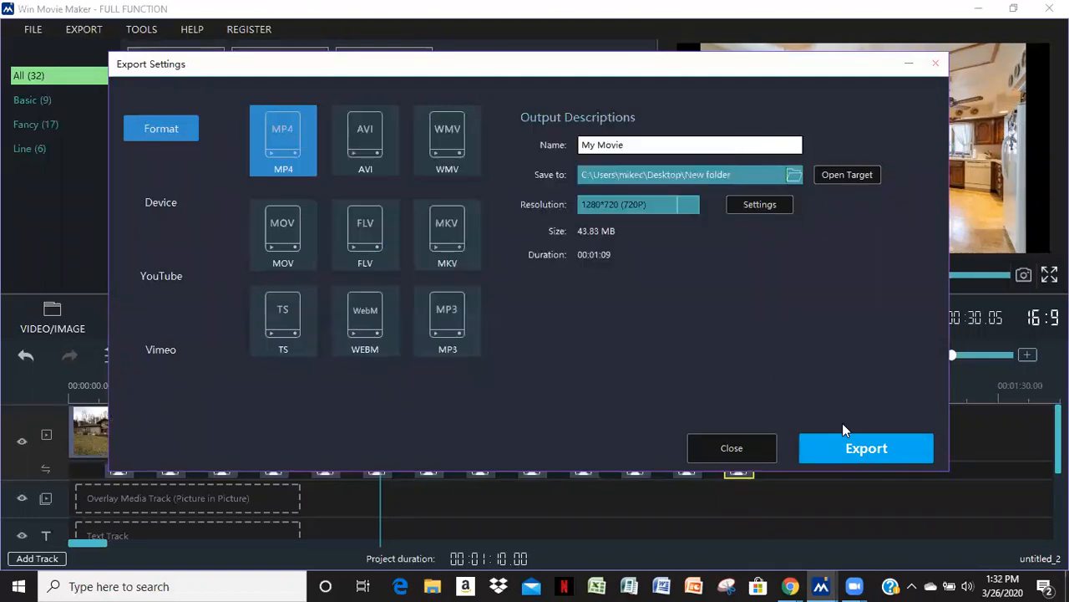
{"action": "left_click", "coordinate": [936, 65]}
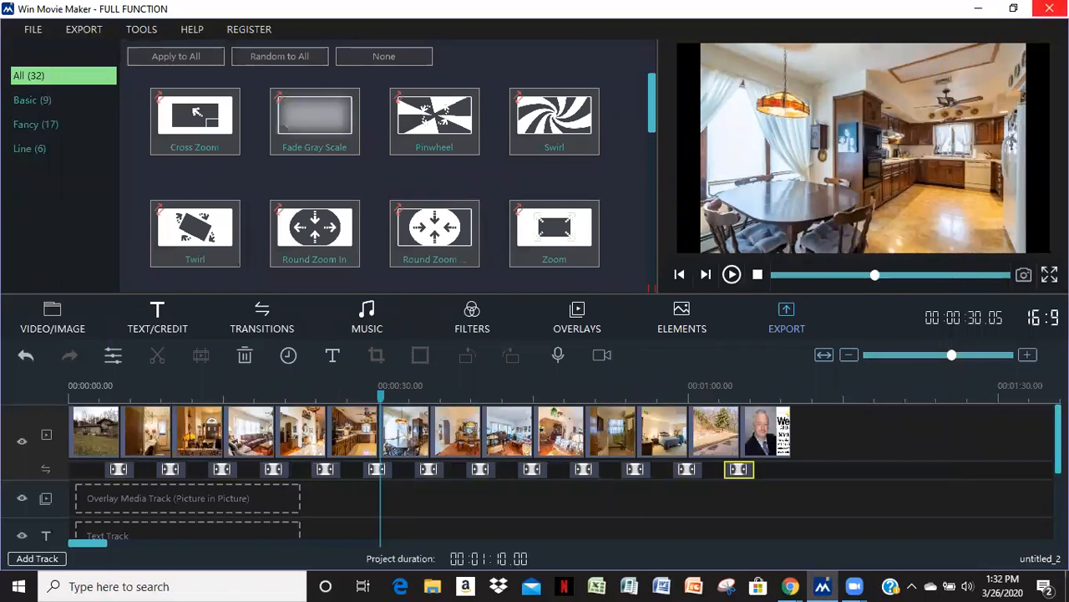
Minimize the movie maker window
{"action": "left_click", "coordinate": [978, 8]}
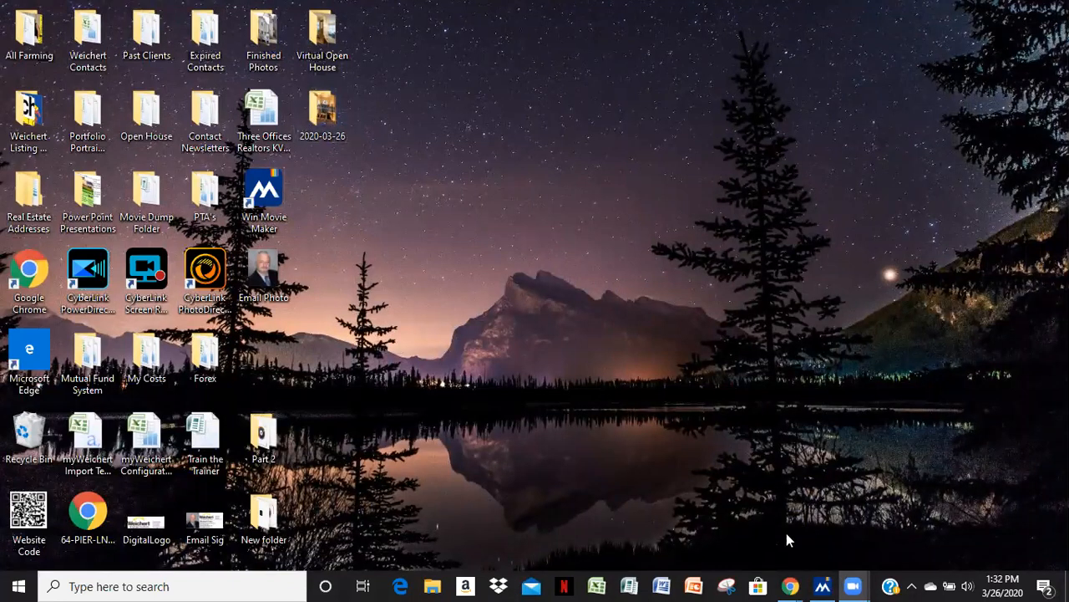
{"action": "mouse_move", "coordinate": [790, 584]}
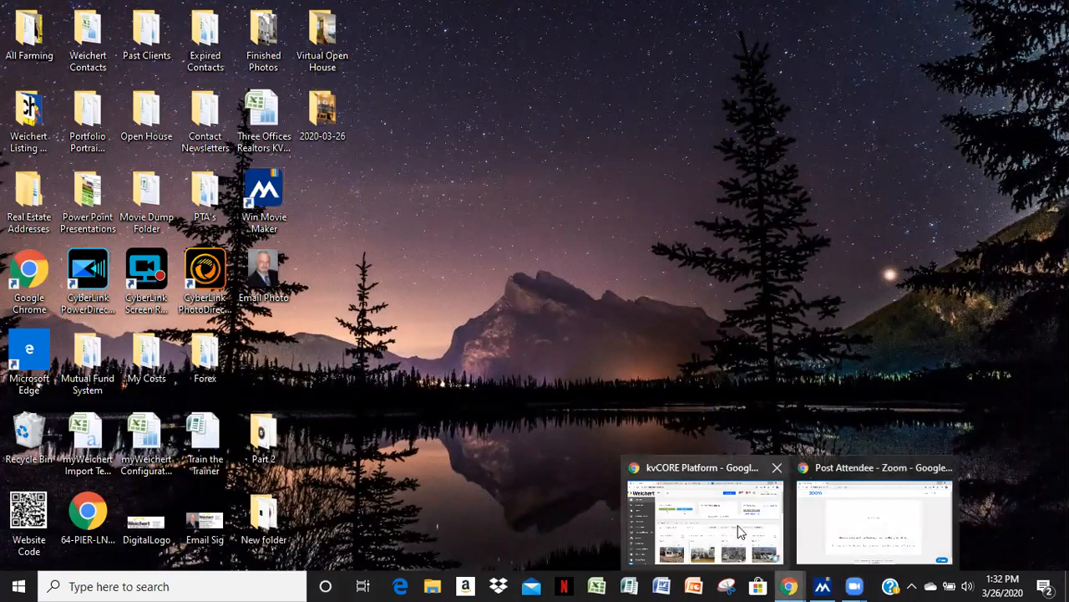
Switch to the browser and open the agent's YouTube channel in a new tab
{"action": "left_click", "coordinate": [701, 468]}
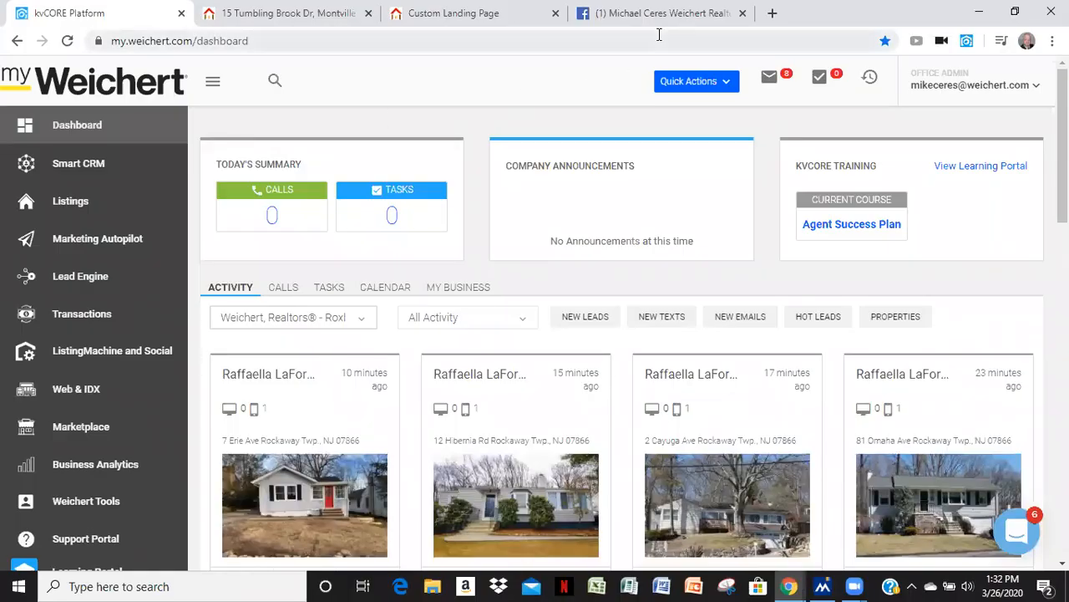
{"action": "left_click", "coordinate": [772, 12]}
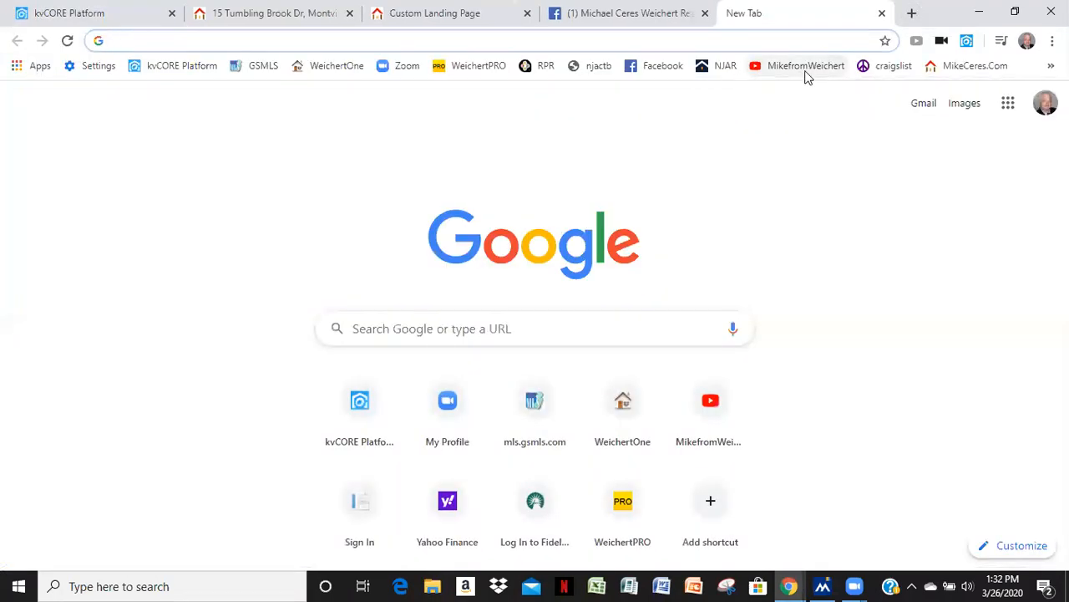
{"action": "left_click", "coordinate": [798, 66]}
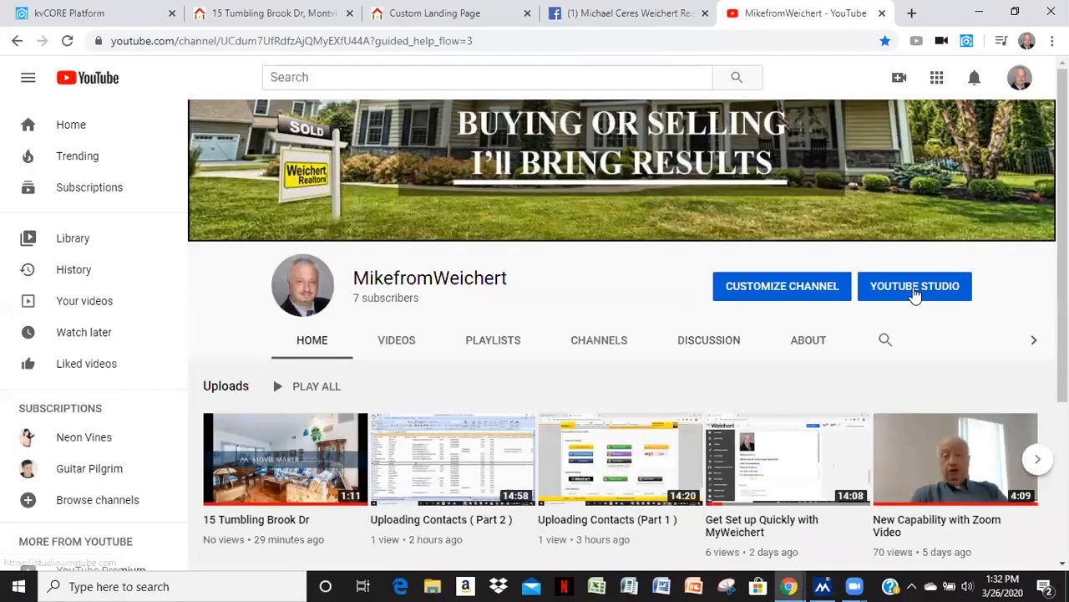
Open YouTube Studio's video upload dialog, then close it and the Studio tab
{"action": "left_click", "coordinate": [915, 287]}
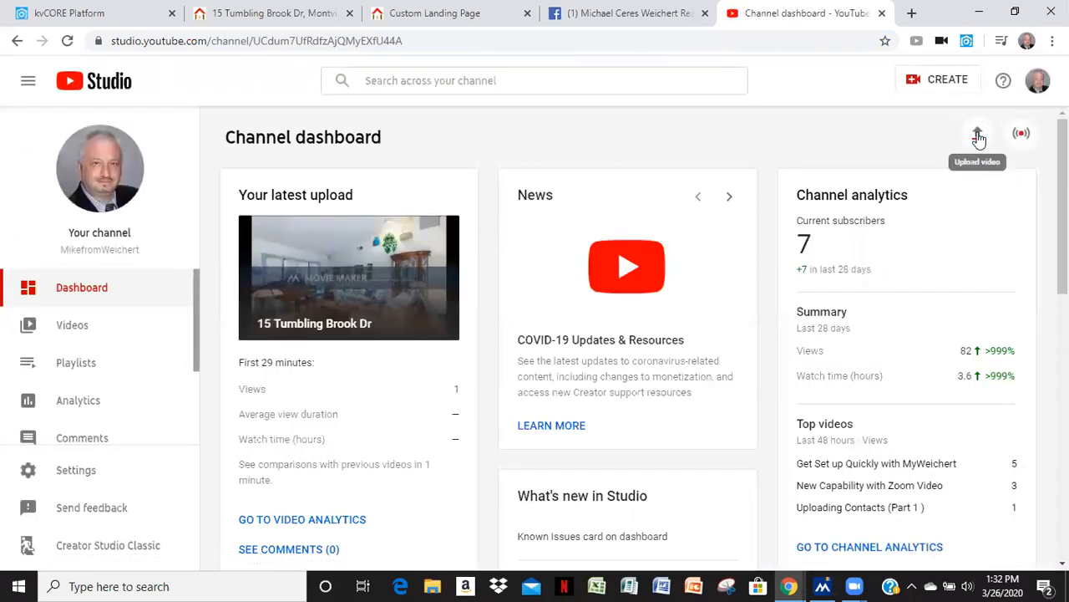
{"action": "left_click", "coordinate": [979, 137]}
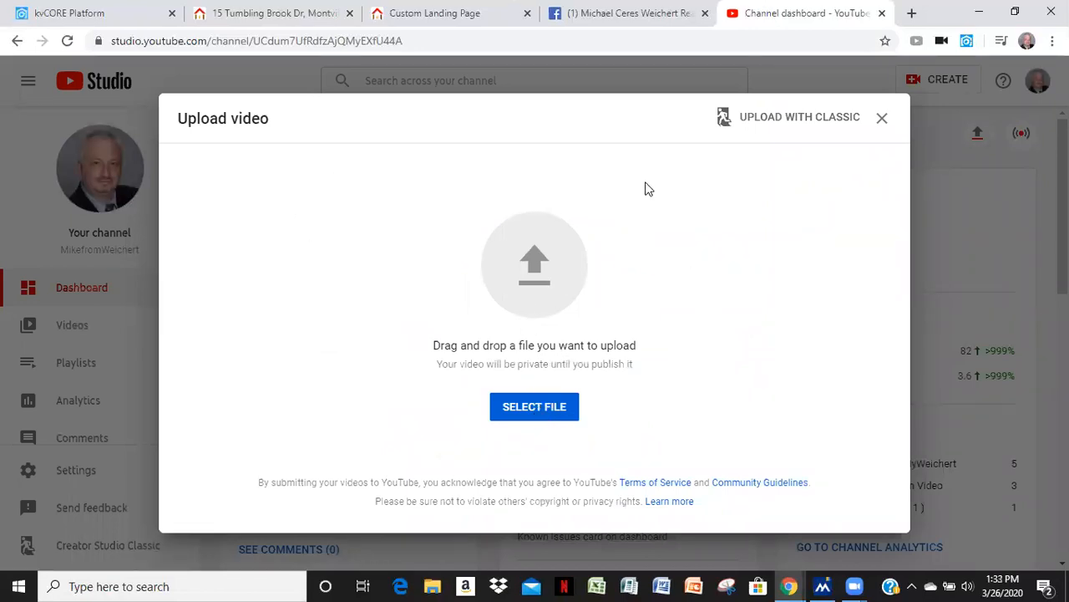
{"action": "left_click", "coordinate": [882, 120]}
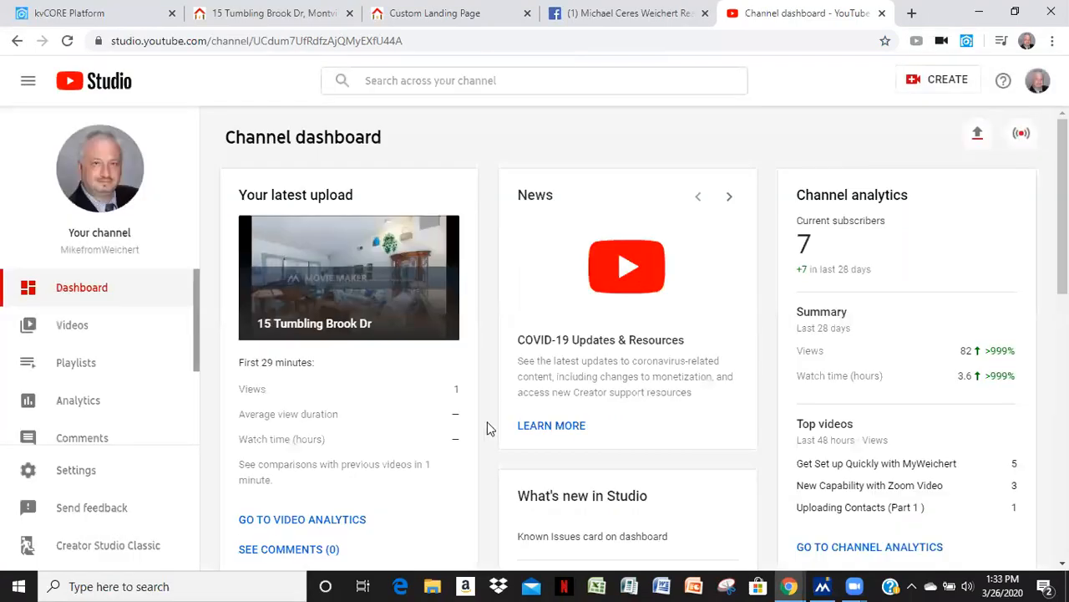
{"action": "left_click", "coordinate": [881, 12]}
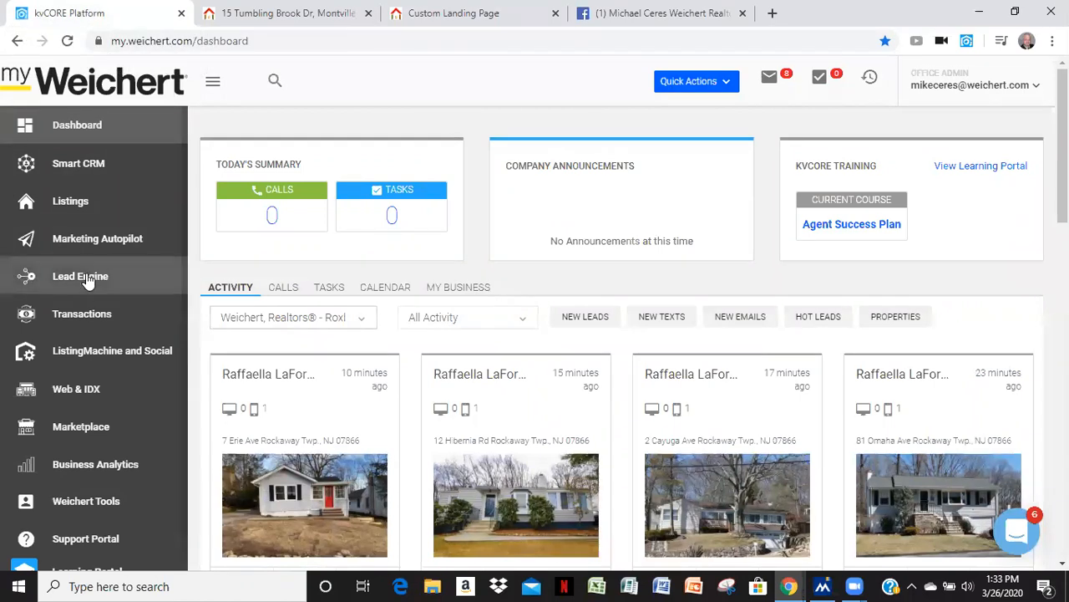
Open the Lead Engine page, then review the listing page and the custom landing page tabs
{"action": "left_click", "coordinate": [88, 282]}
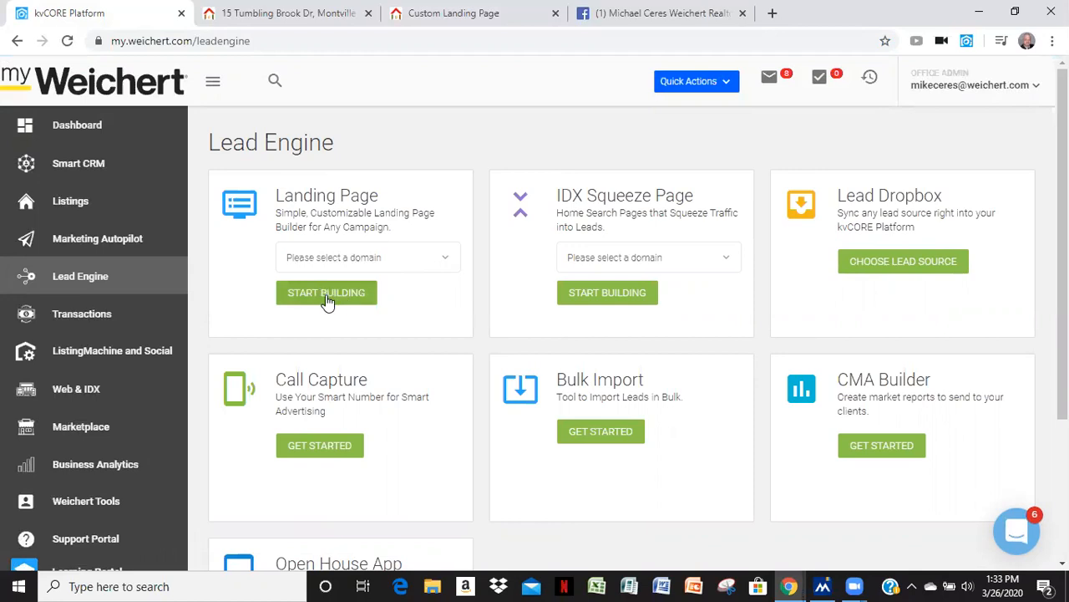
{"action": "left_click", "coordinate": [279, 16]}
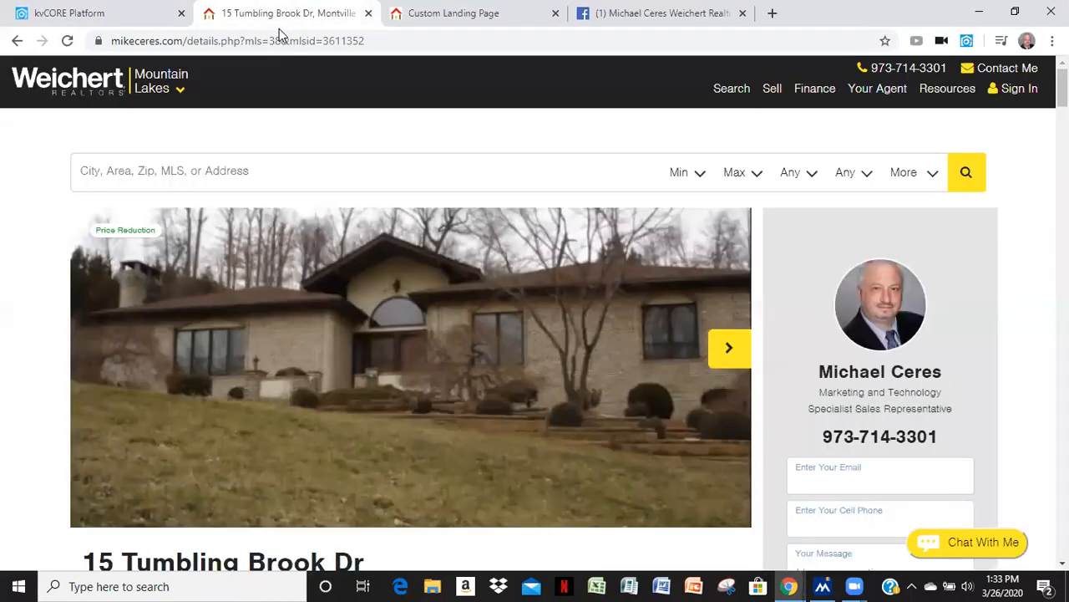
{"action": "left_click", "coordinate": [410, 26]}
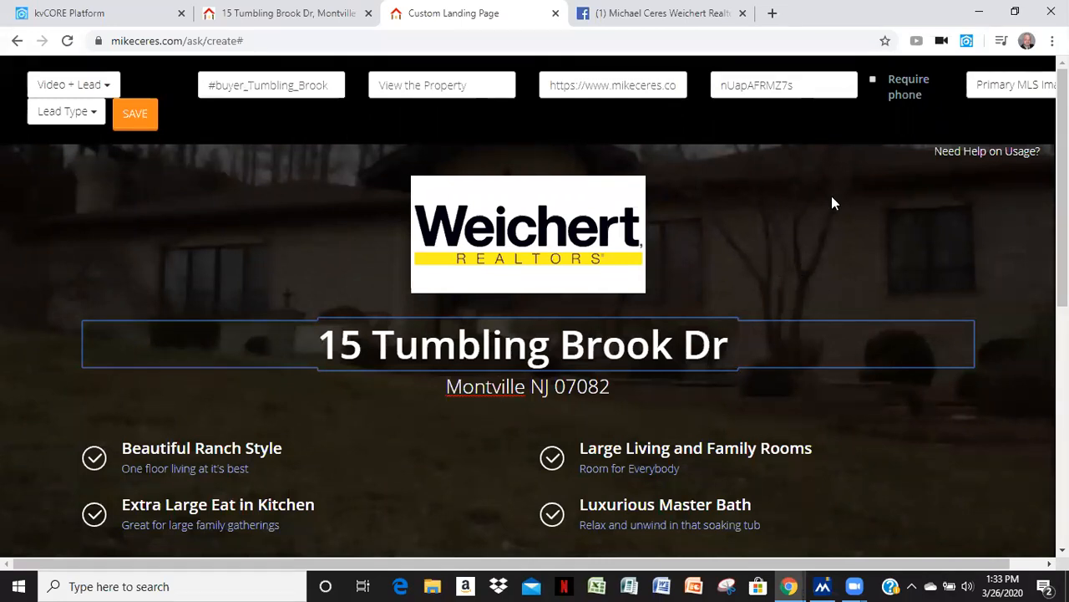
{"action": "scroll", "coordinate": [831, 195], "scroll_direction": "down", "scroll_amount": 2}
{"action": "scroll", "coordinate": [858, 246], "scroll_direction": "up", "scroll_amount": 1}
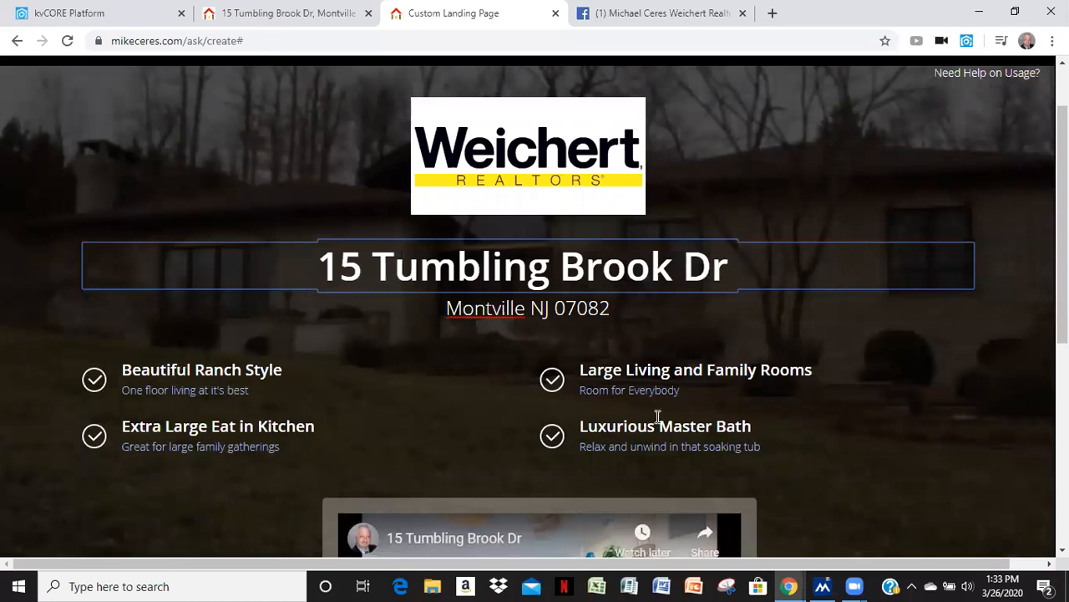
{"action": "scroll", "coordinate": [888, 402], "scroll_direction": "up", "scroll_amount": 1}
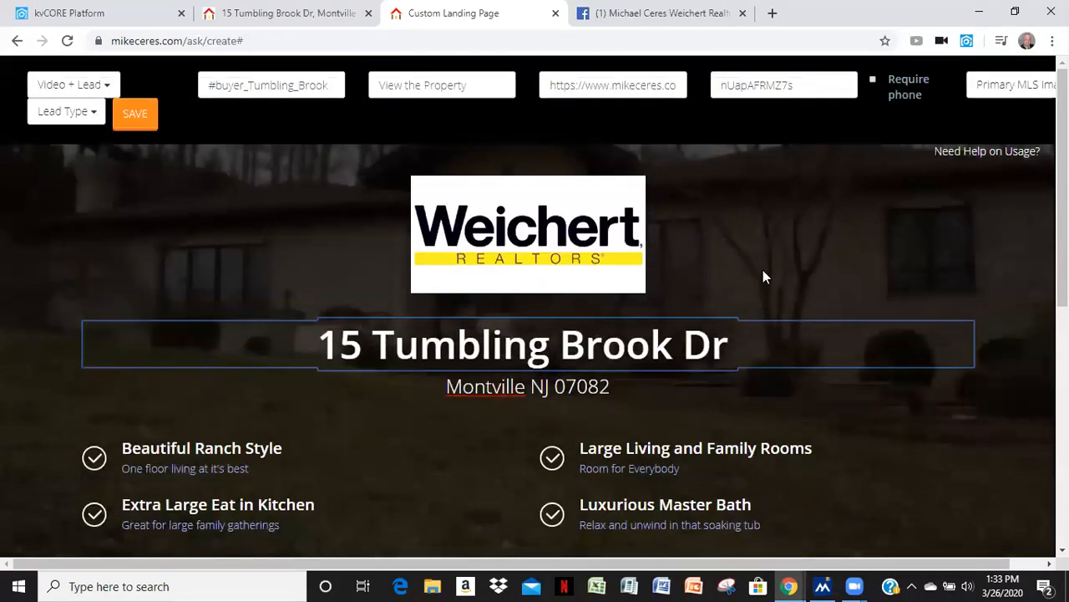
{"action": "left_click", "coordinate": [760, 25]}
{"action": "left_click", "coordinate": [799, 67]}
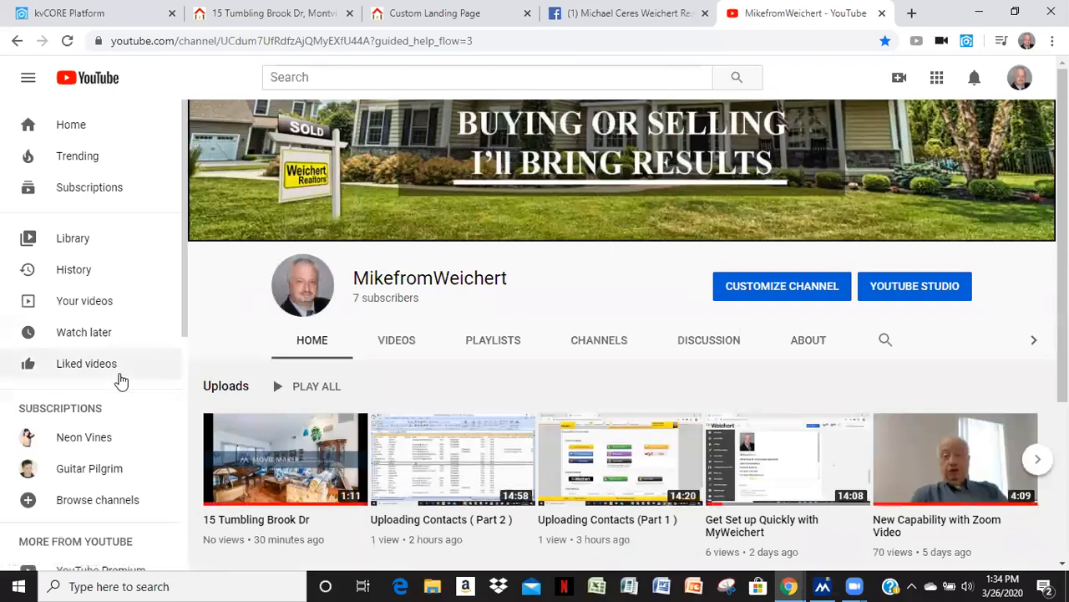
{"action": "left_click", "coordinate": [275, 456]}
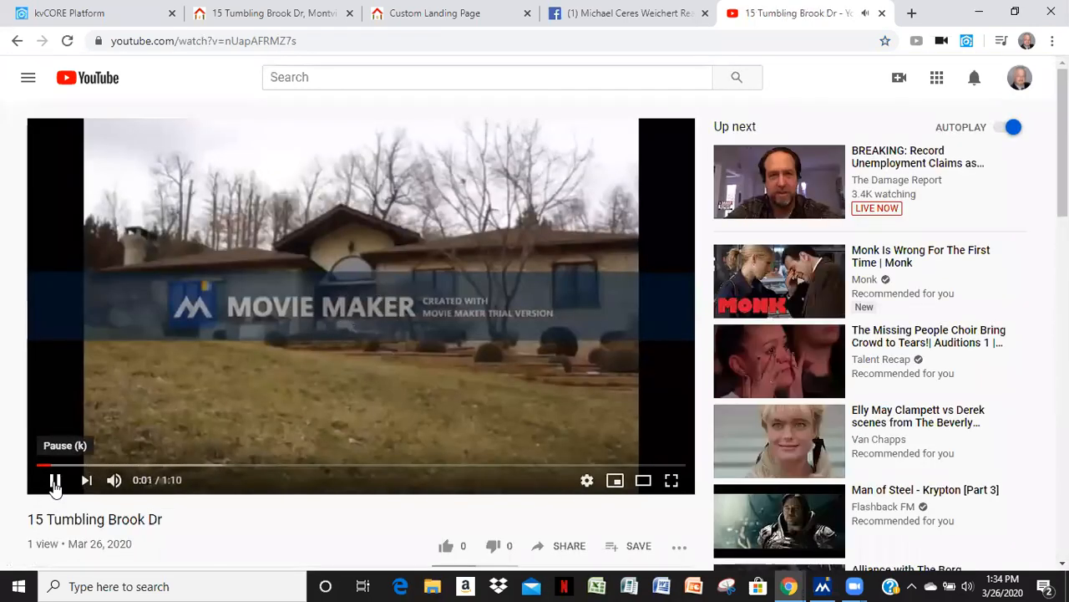
{"action": "left_click", "coordinate": [55, 483]}
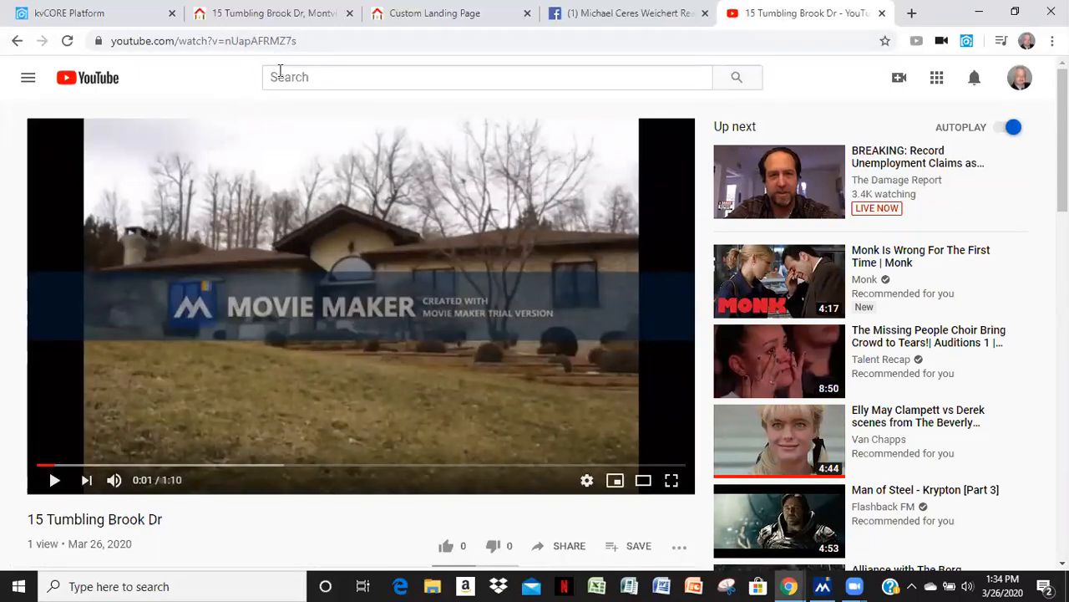
{"action": "left_click_drag", "start_coordinate": [299, 40], "coordinate": [225, 41]}
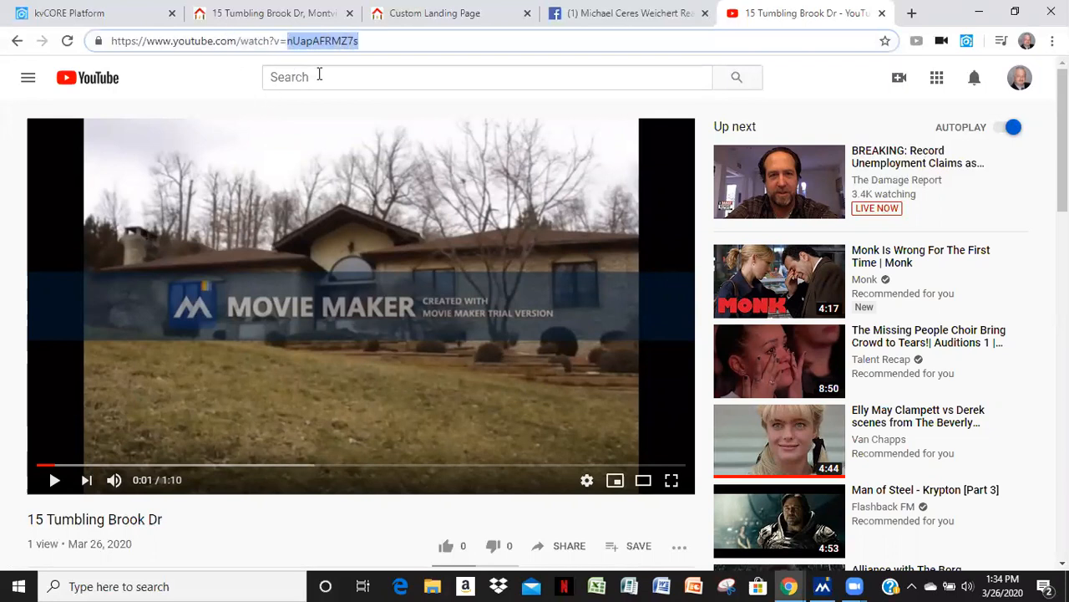
{"action": "right_click", "coordinate": [311, 42]}
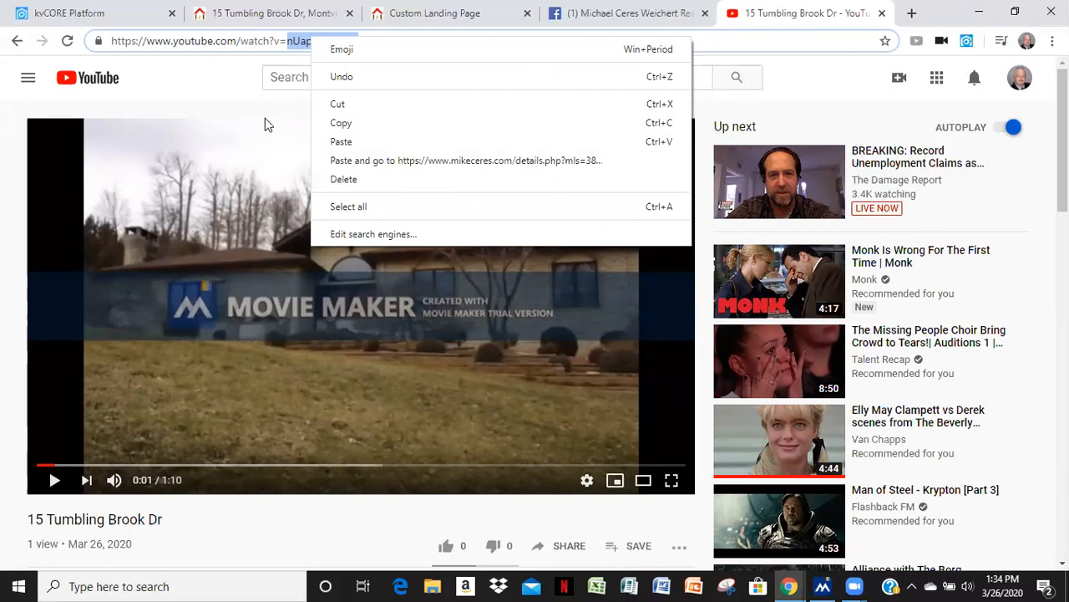
{"action": "left_click", "coordinate": [223, 77]}
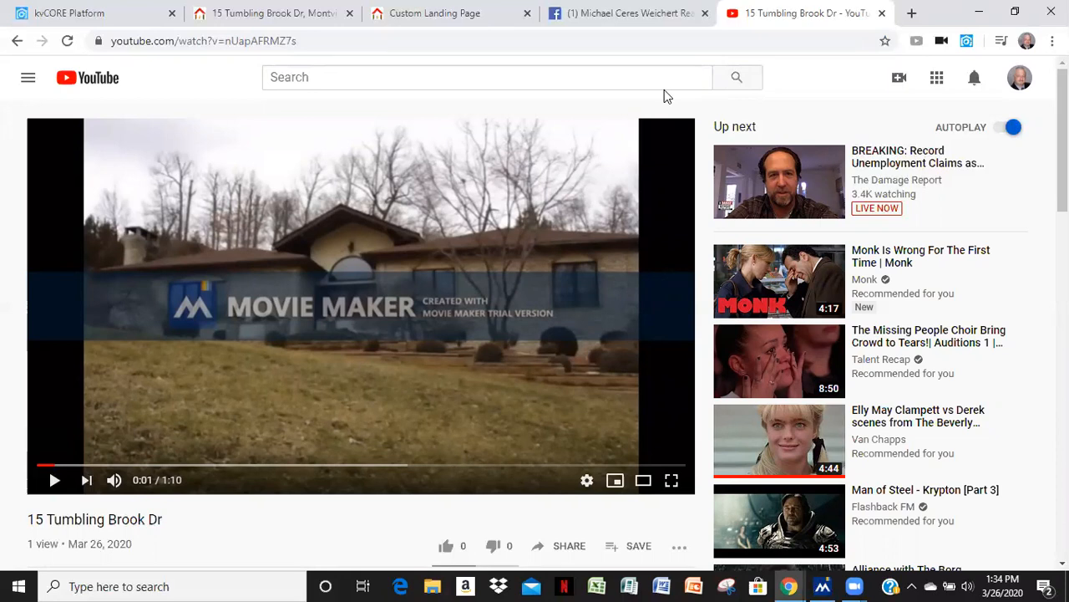
Switch between the custom landing page, Facebook page and listing tabs
{"action": "left_click", "coordinate": [414, 13]}
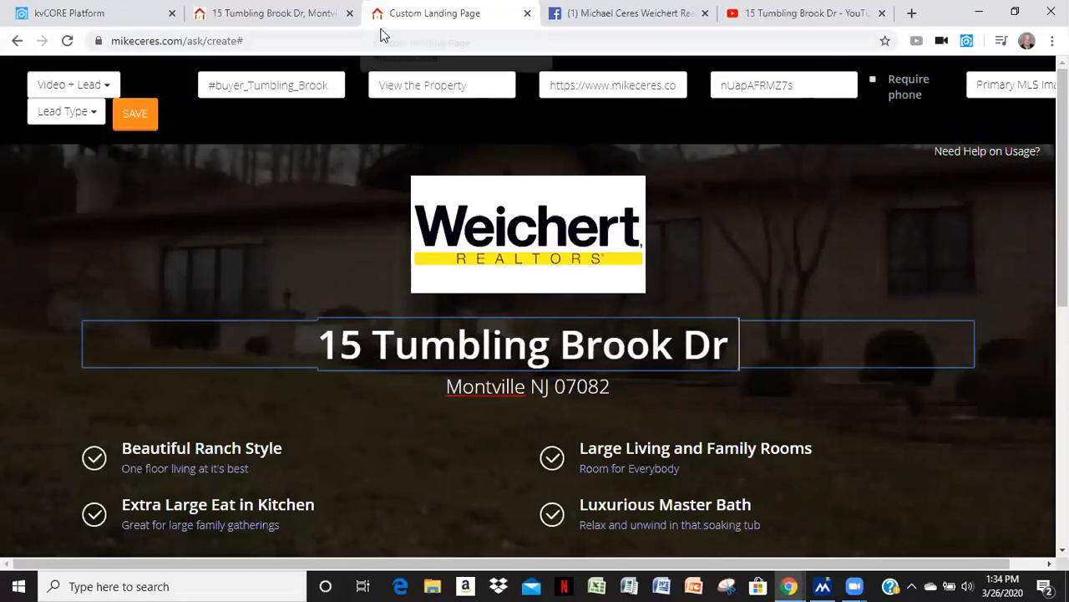
{"action": "left_click", "coordinate": [669, 30]}
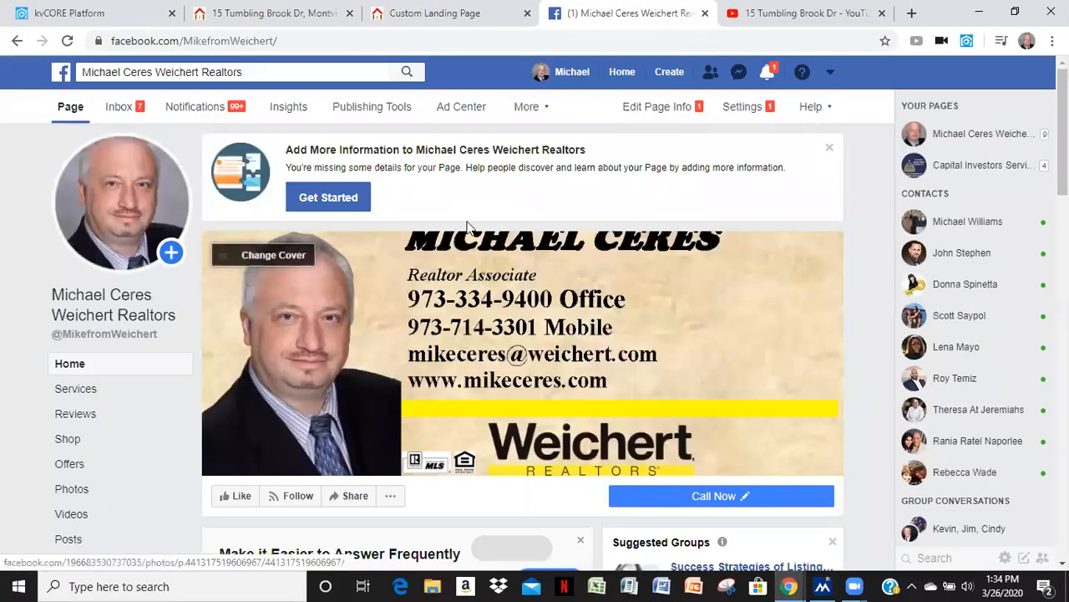
{"action": "left_click", "coordinate": [393, 16]}
{"action": "left_click", "coordinate": [263, 15]}
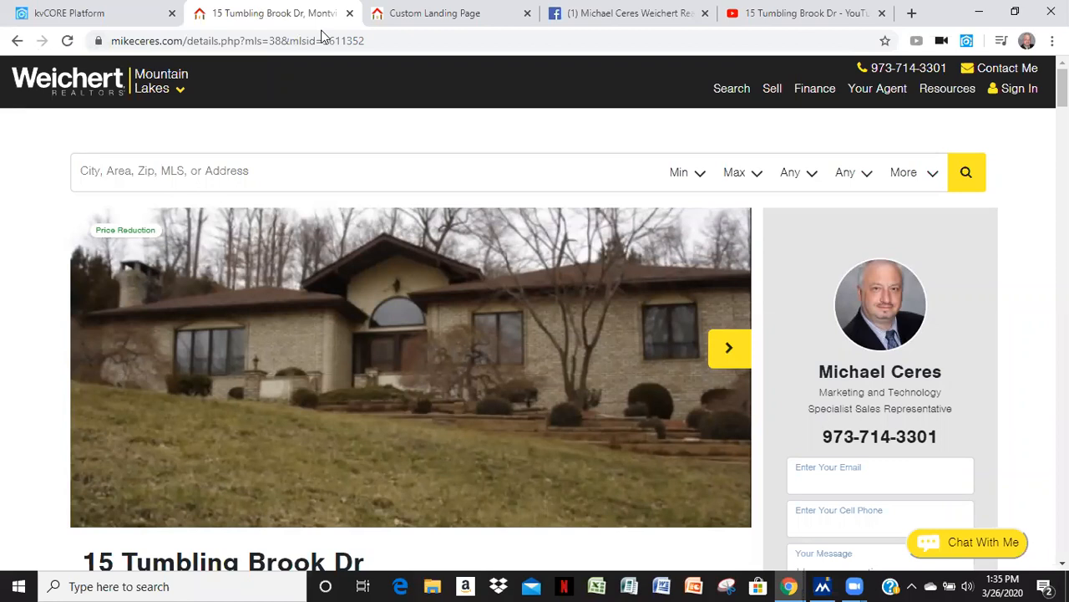
{"action": "key", "text": "ctrl+Tab"}
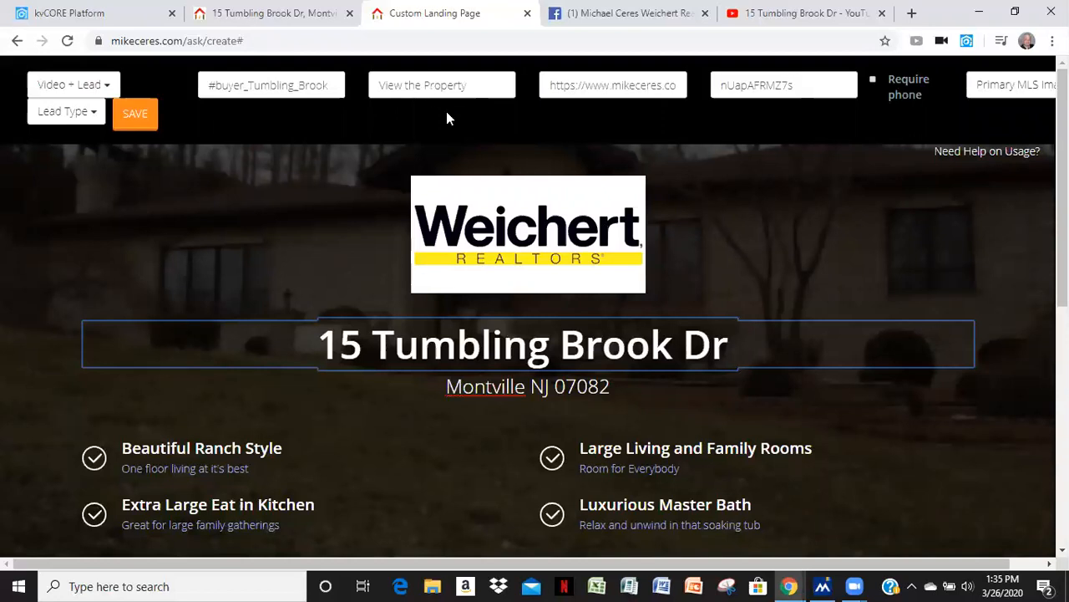
Scroll to the video embedded on the custom landing page, play it and pause it
{"action": "scroll", "coordinate": [709, 282], "scroll_direction": "down", "scroll_amount": 4}
{"action": "scroll", "coordinate": [898, 387], "scroll_direction": "down", "scroll_amount": 1}
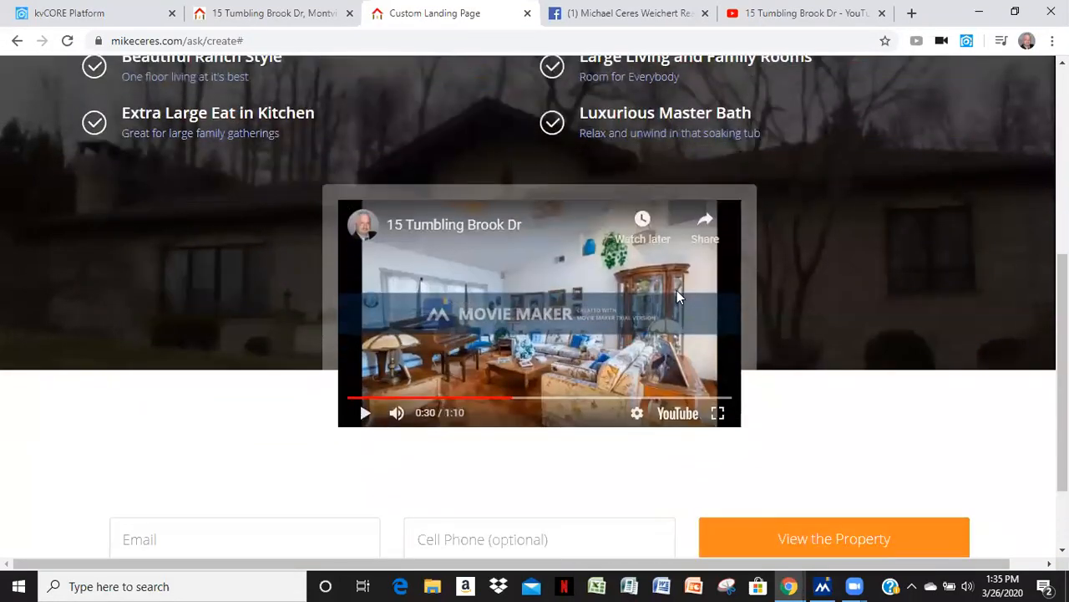
{"action": "scroll", "coordinate": [853, 281], "scroll_direction": "up", "scroll_amount": 5}
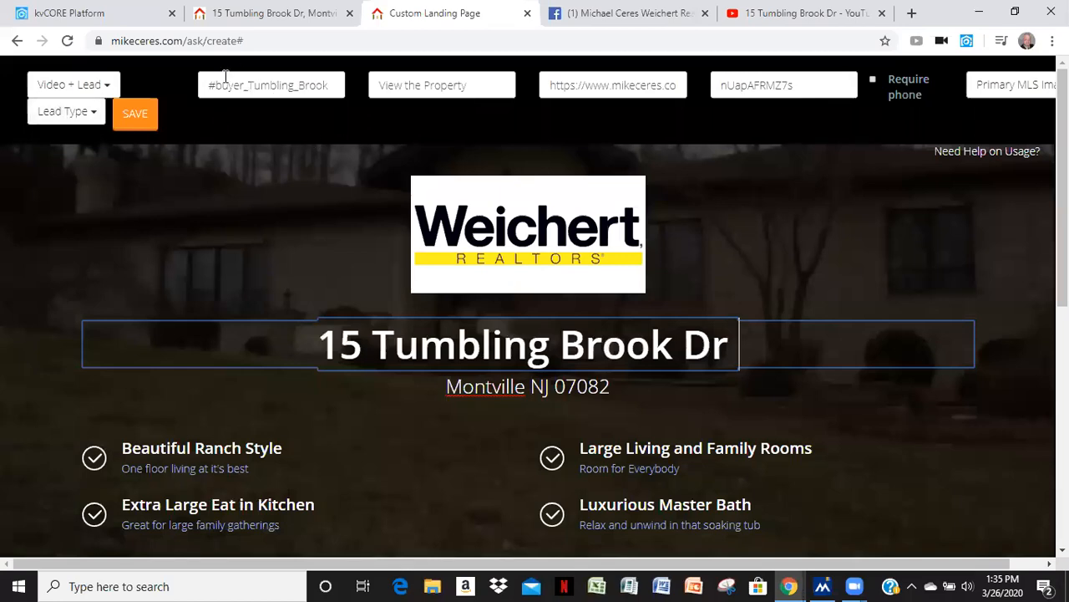
{"action": "scroll", "coordinate": [329, 218], "scroll_direction": "down", "scroll_amount": 4}
{"action": "scroll", "coordinate": [334, 224], "scroll_direction": "up", "scroll_amount": 2}
{"action": "scroll", "coordinate": [340, 224], "scroll_direction": "up", "scroll_amount": 2}
{"action": "scroll", "coordinate": [359, 238], "scroll_direction": "down", "scroll_amount": 5}
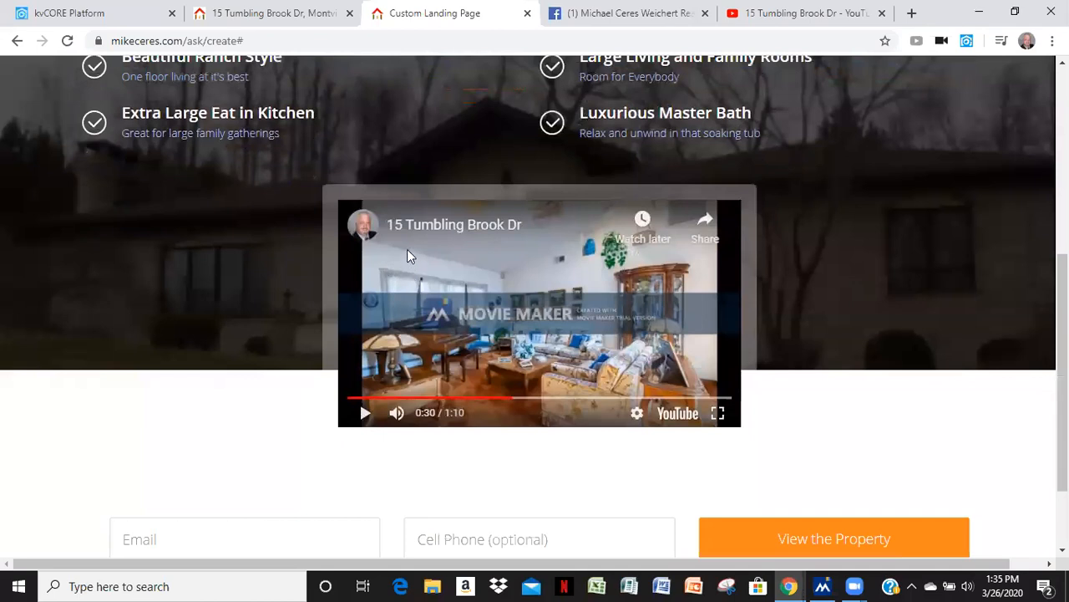
{"action": "scroll", "coordinate": [376, 213], "scroll_direction": "up", "scroll_amount": 4}
{"action": "scroll", "coordinate": [676, 355], "scroll_direction": "down", "scroll_amount": 3}
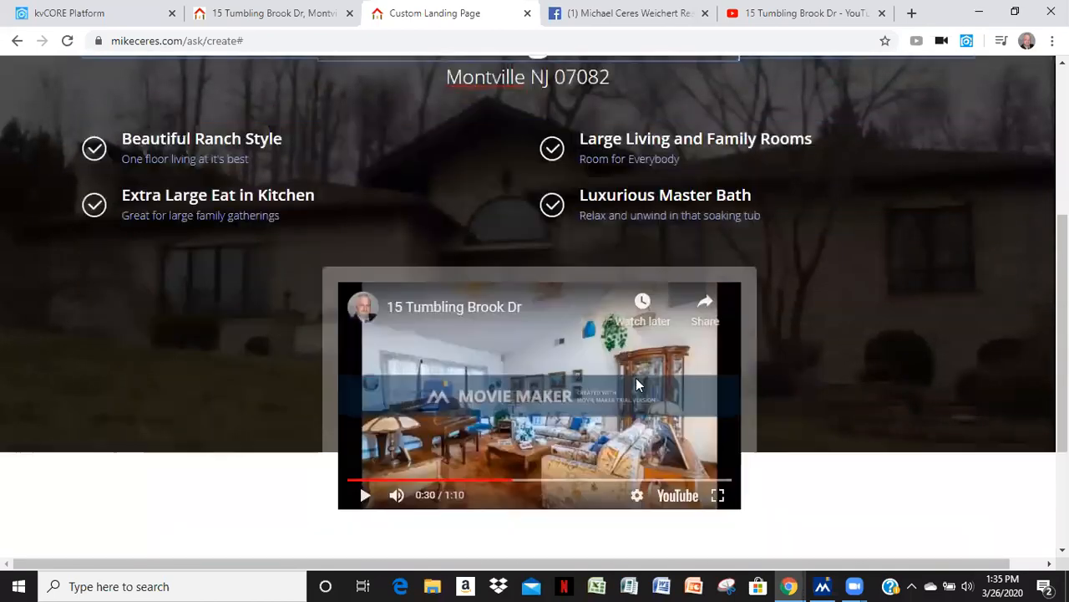
{"action": "left_click", "coordinate": [365, 493]}
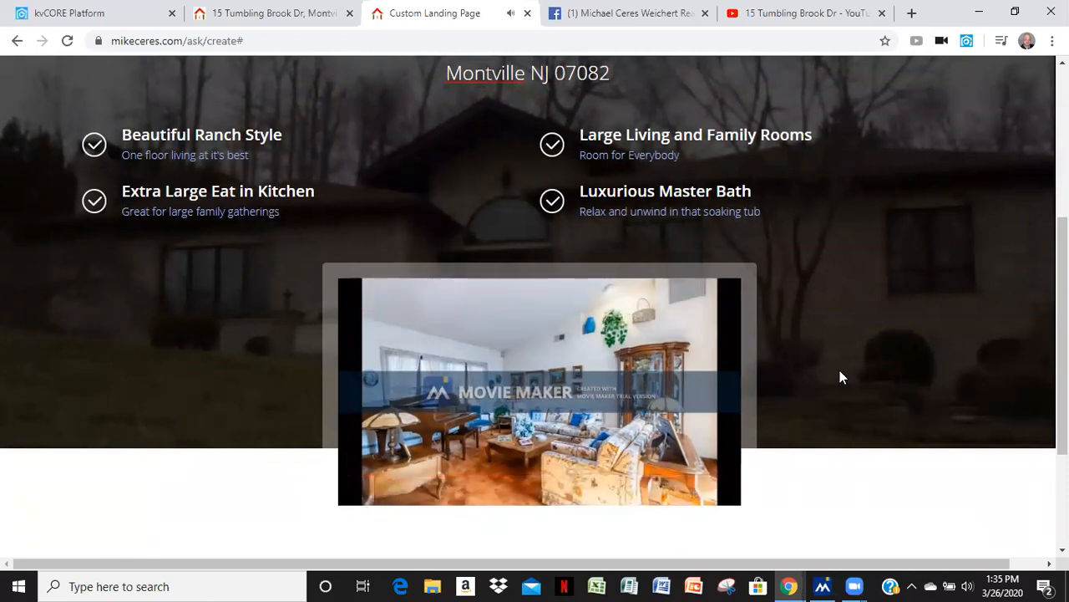
{"action": "mouse_move", "coordinate": [364, 491]}
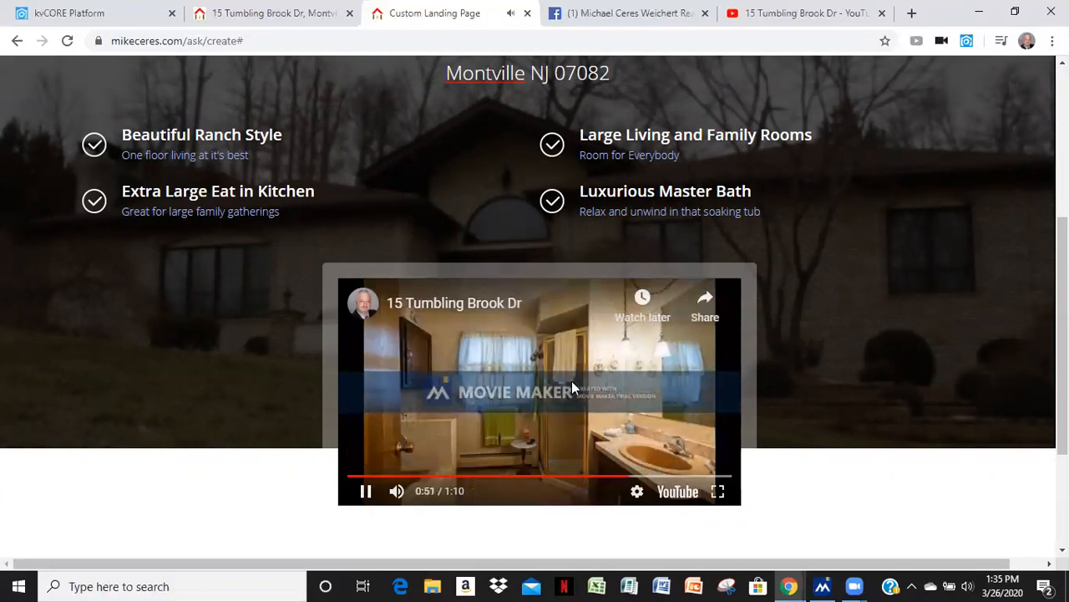
{"action": "left_click", "coordinate": [366, 493]}
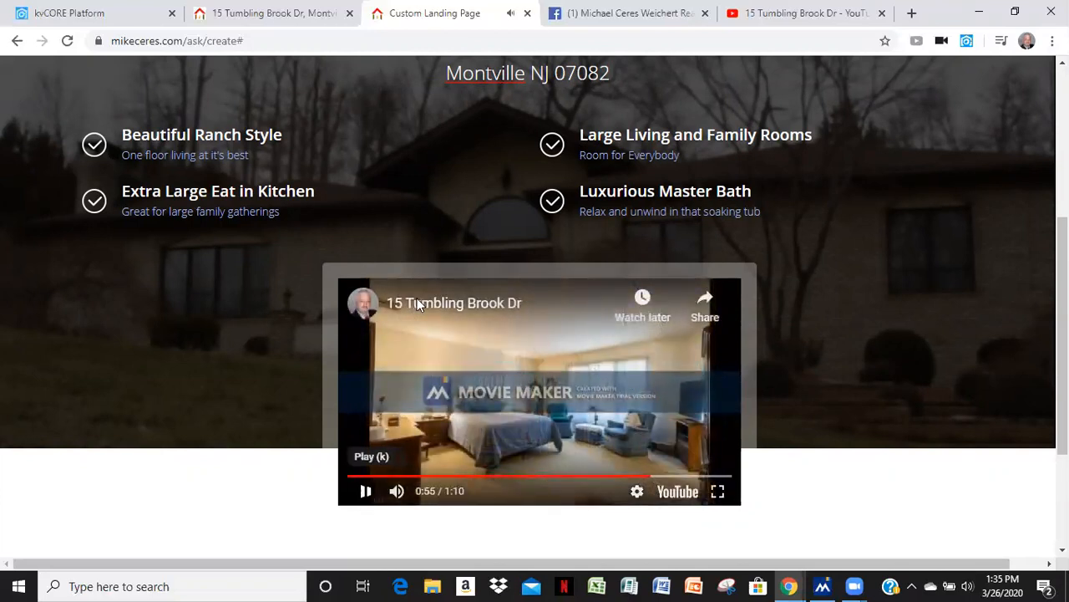
{"action": "scroll", "coordinate": [438, 205], "scroll_direction": "up", "scroll_amount": 4}
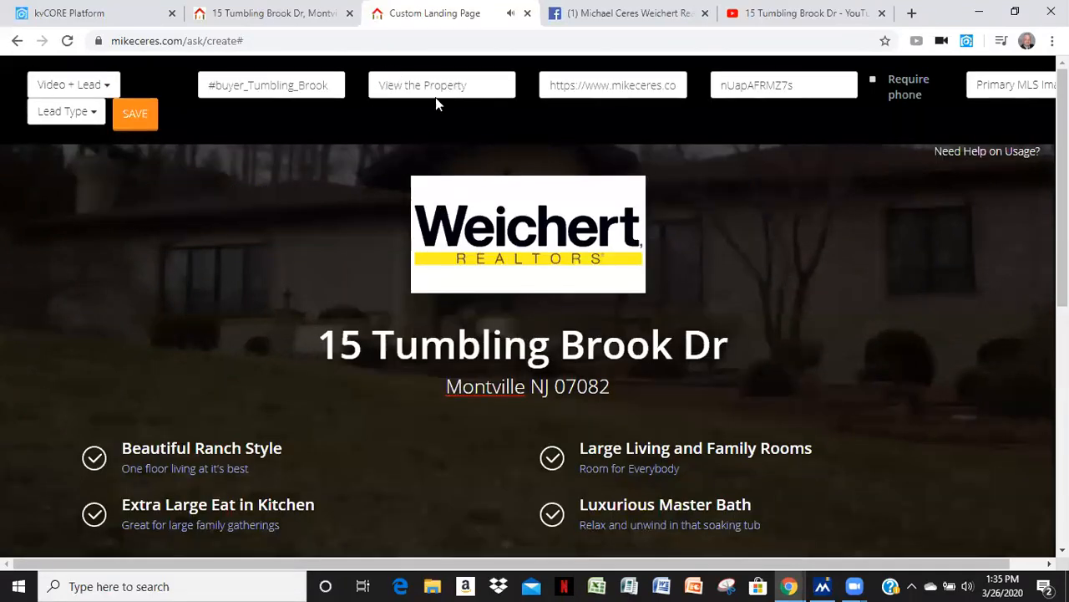
{"action": "scroll", "coordinate": [661, 178], "scroll_direction": "down", "scroll_amount": 5}
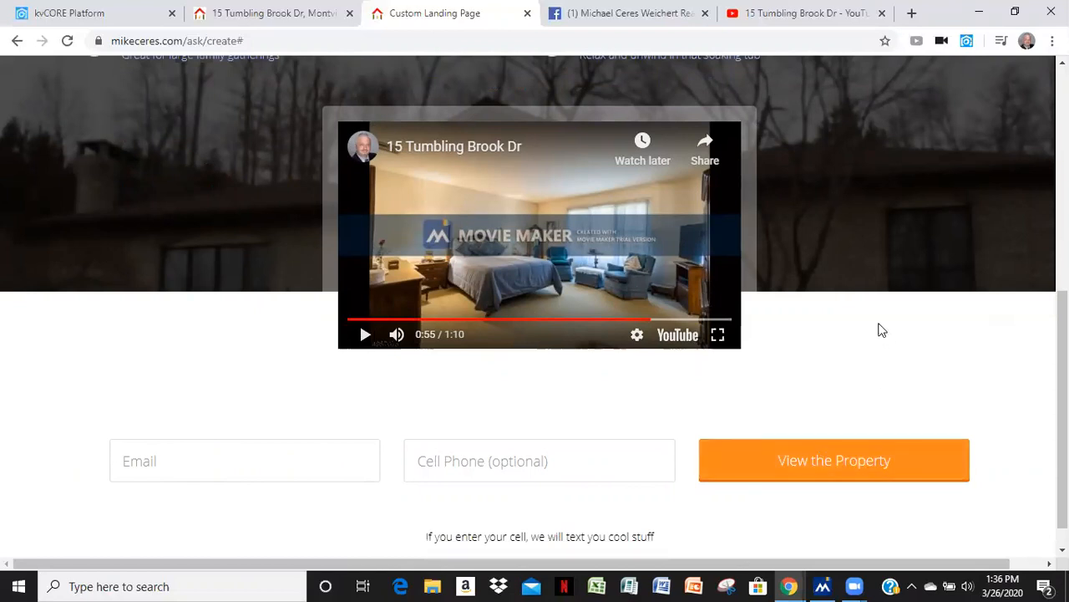
{"action": "scroll", "coordinate": [881, 329], "scroll_direction": "up", "scroll_amount": 5}
{"action": "left_click", "coordinate": [635, 29]}
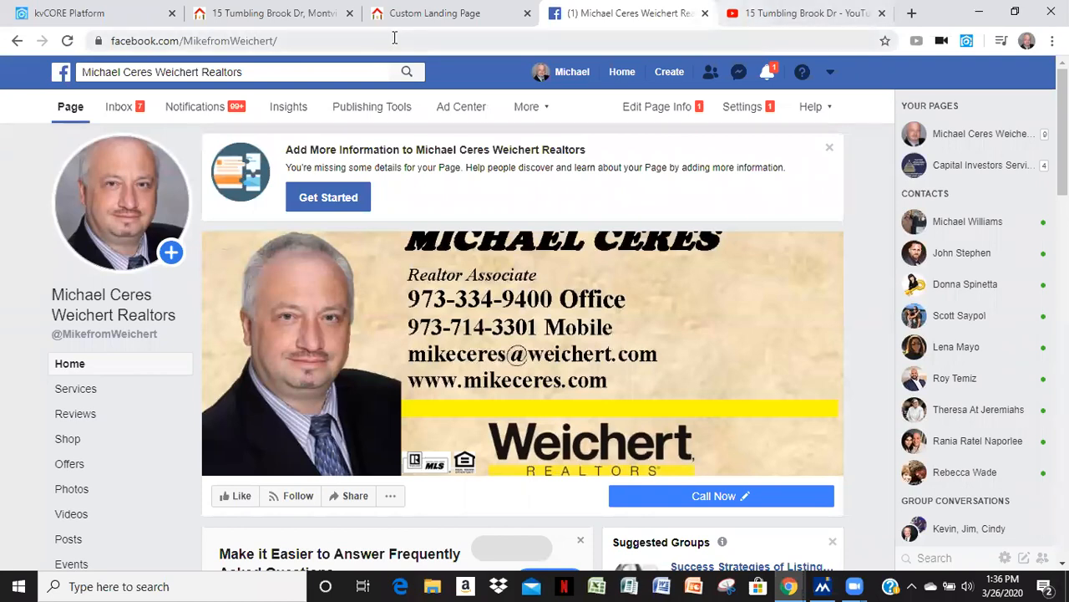
{"action": "left_click", "coordinate": [251, 13]}
{"action": "scroll", "coordinate": [400, 170], "scroll_direction": "down", "scroll_amount": 20}
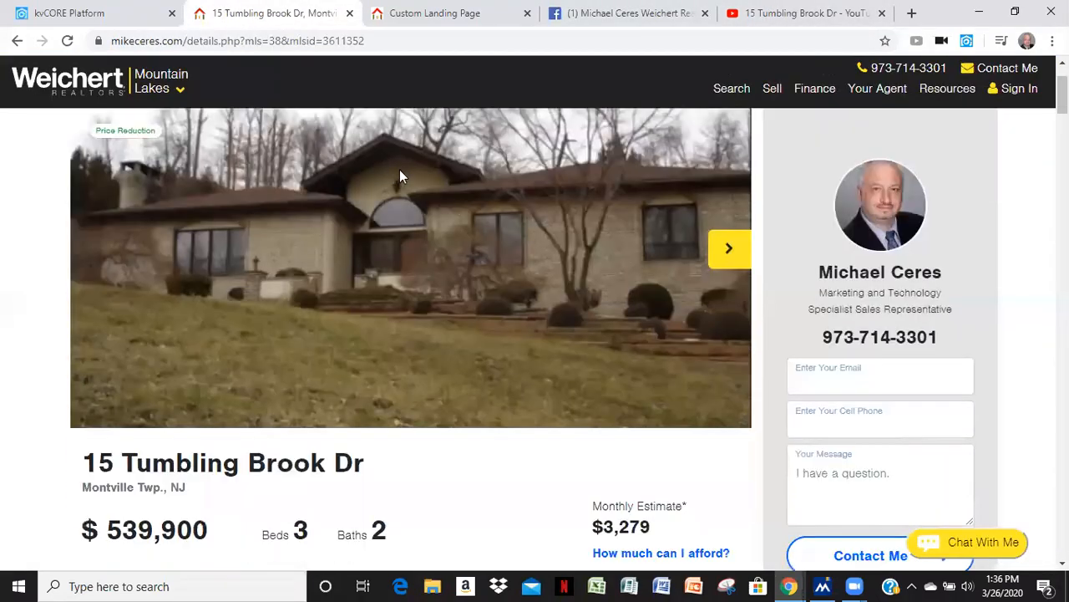
{"action": "scroll", "coordinate": [482, 292], "scroll_direction": "up", "scroll_amount": 20}
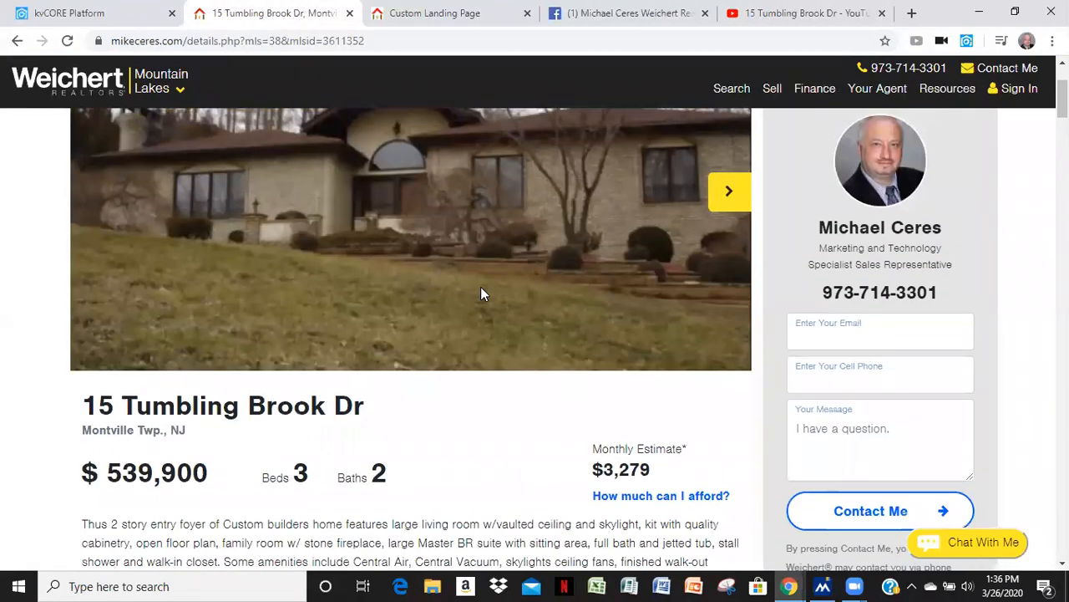
{"action": "scroll", "coordinate": [482, 293], "scroll_direction": "down", "scroll_amount": 5}
{"action": "scroll", "coordinate": [493, 303], "scroll_direction": "down", "scroll_amount": 10}
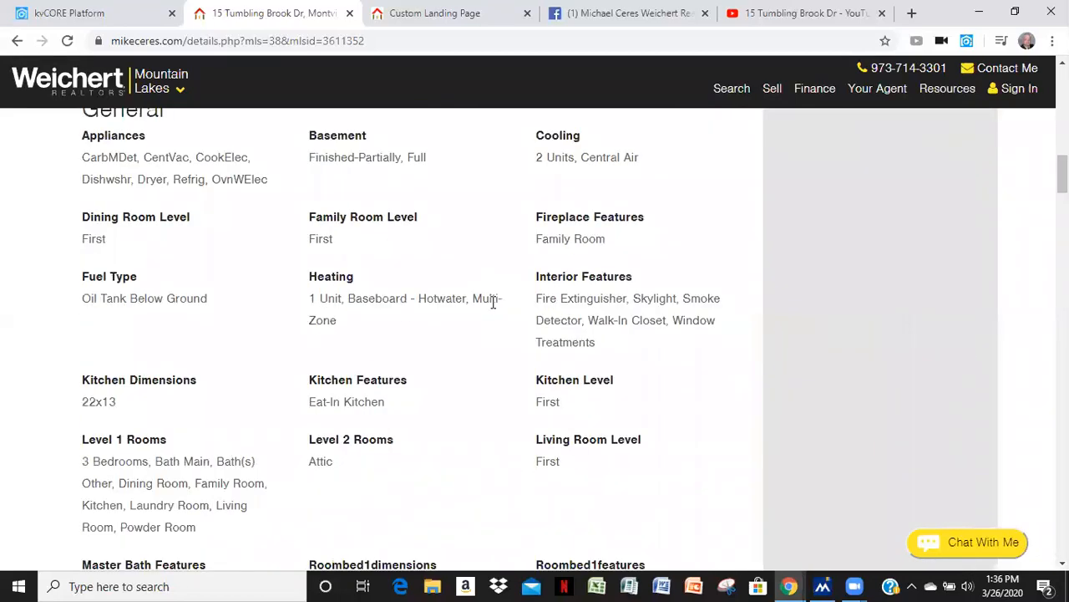
{"action": "scroll", "coordinate": [494, 306], "scroll_direction": "up", "scroll_amount": 20}
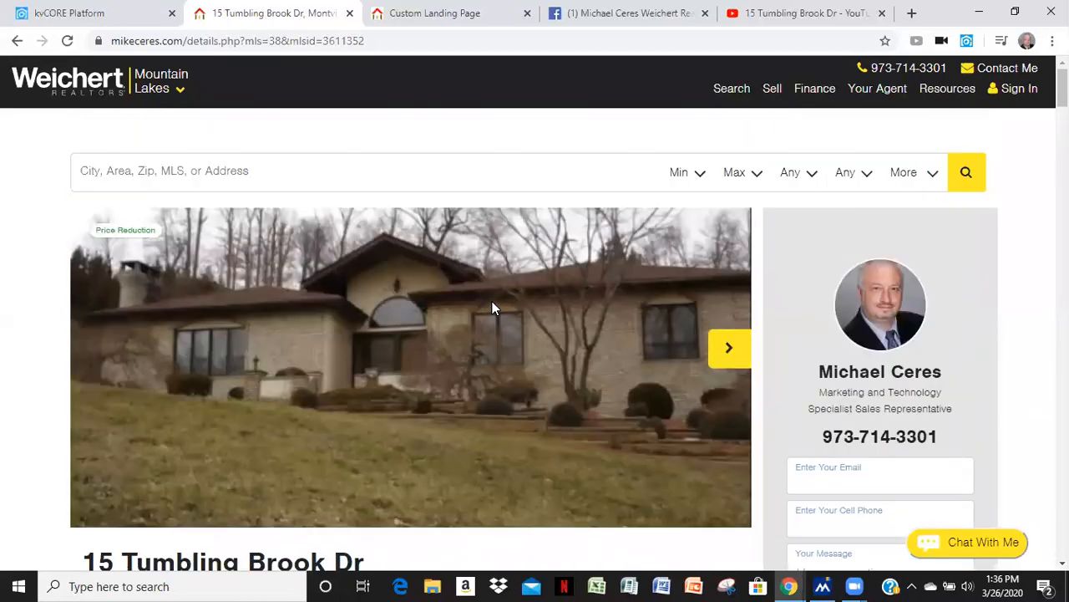
{"action": "left_click", "coordinate": [416, 26]}
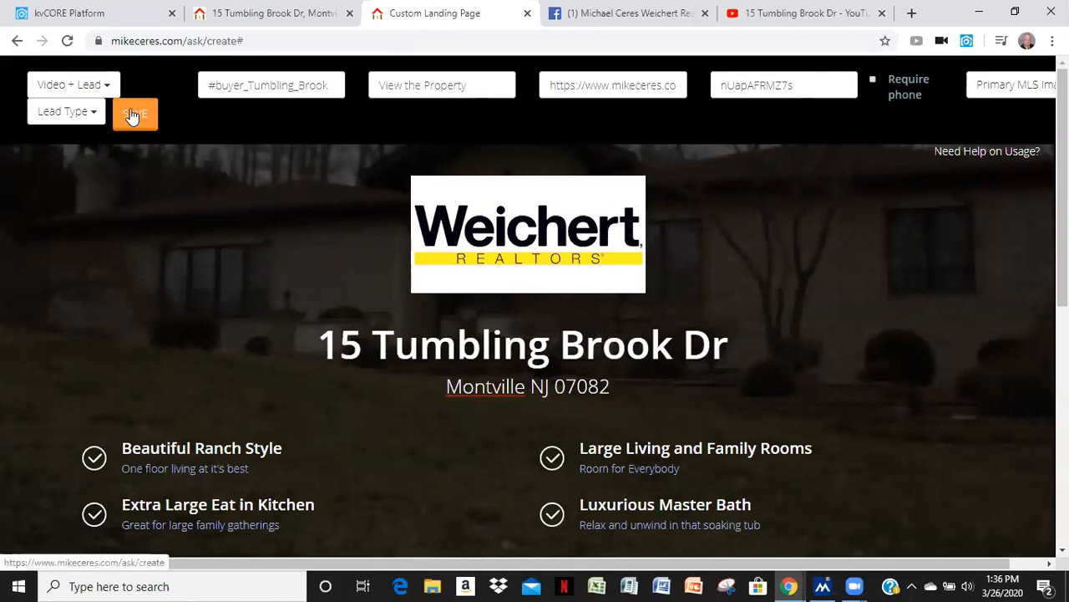
{"action": "scroll", "coordinate": [242, 246], "scroll_direction": "down", "scroll_amount": 6}
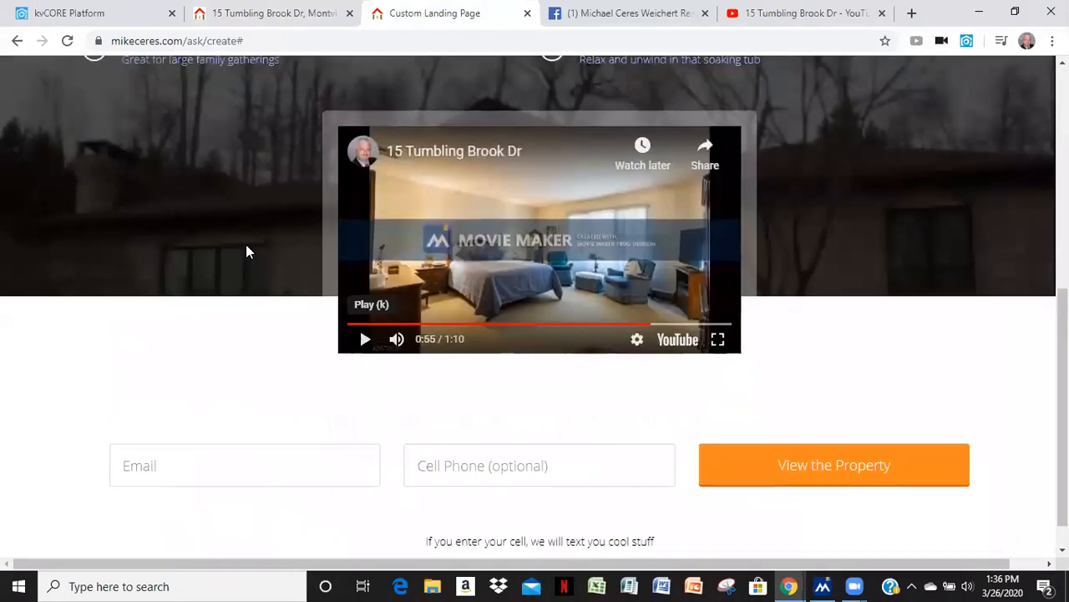
{"action": "scroll", "coordinate": [245, 242], "scroll_direction": "up", "scroll_amount": 5}
{"action": "scroll", "coordinate": [246, 251], "scroll_direction": "up", "scroll_amount": 1}
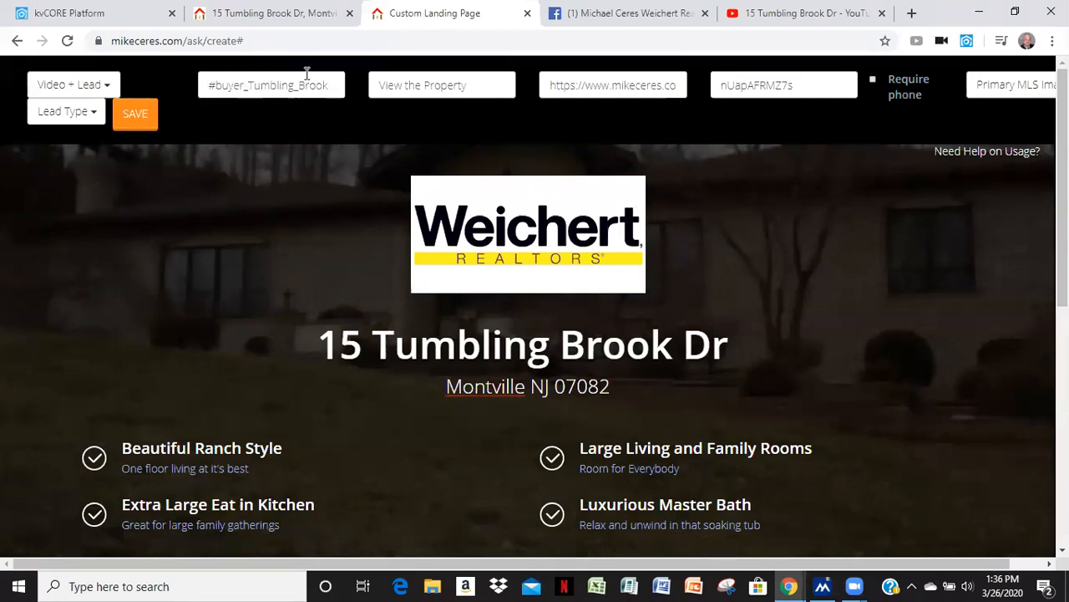
{"action": "left_click", "coordinate": [134, 115]}
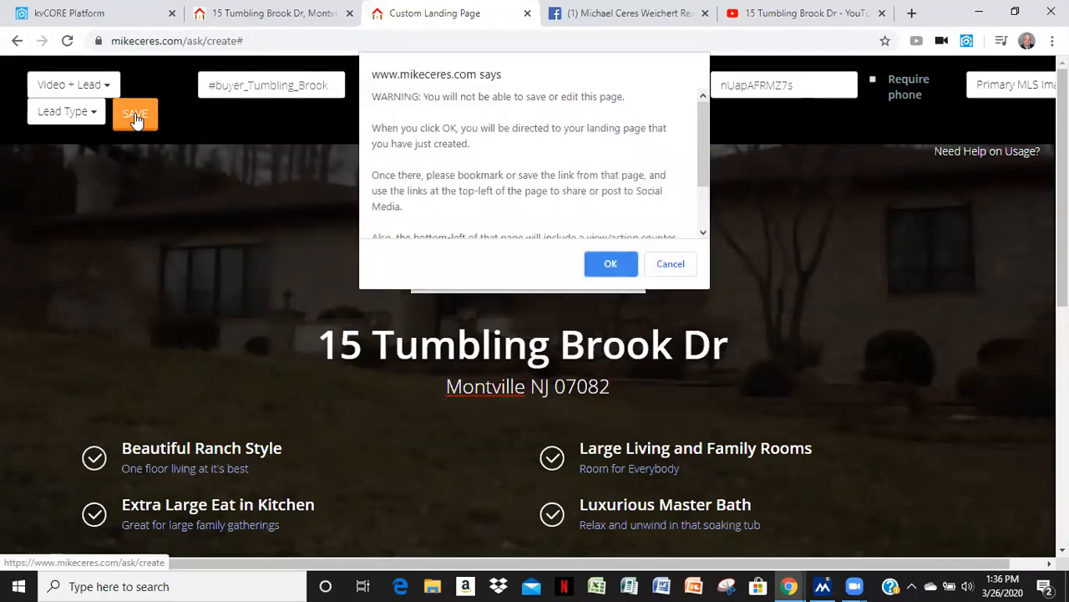
{"action": "left_click", "coordinate": [610, 264]}
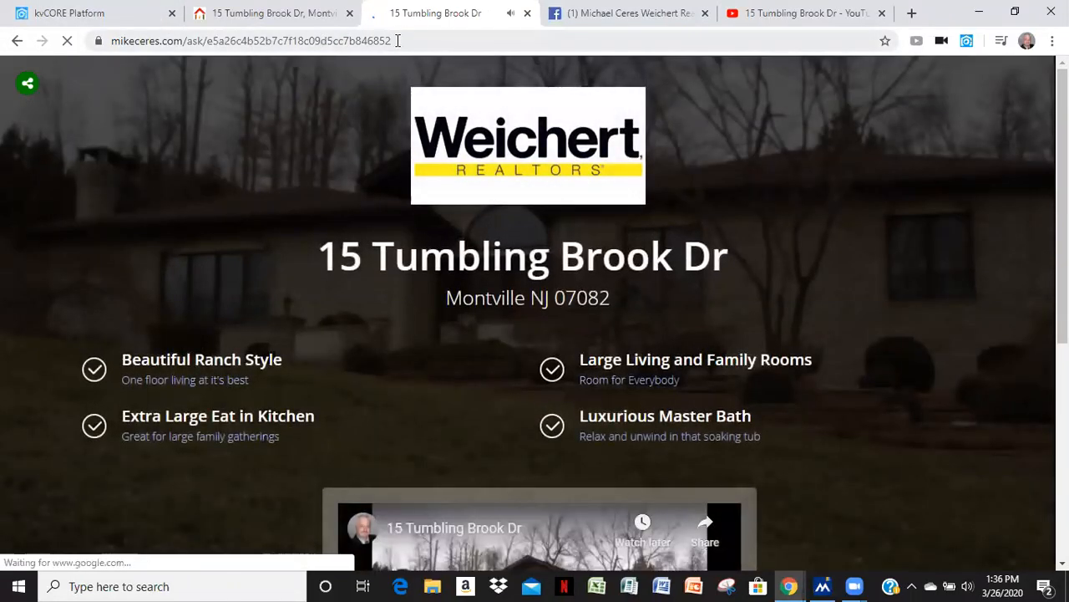
Copy the published landing page's web address and move to the Facebook page tab
{"action": "scroll", "coordinate": [484, 483], "scroll_direction": "down", "scroll_amount": 4}
{"action": "left_click", "coordinate": [363, 405]}
{"action": "scroll", "coordinate": [413, 420], "scroll_direction": "up", "scroll_amount": 4}
{"action": "left_click_drag", "start_coordinate": [395, 40], "coordinate": [64, 43]}
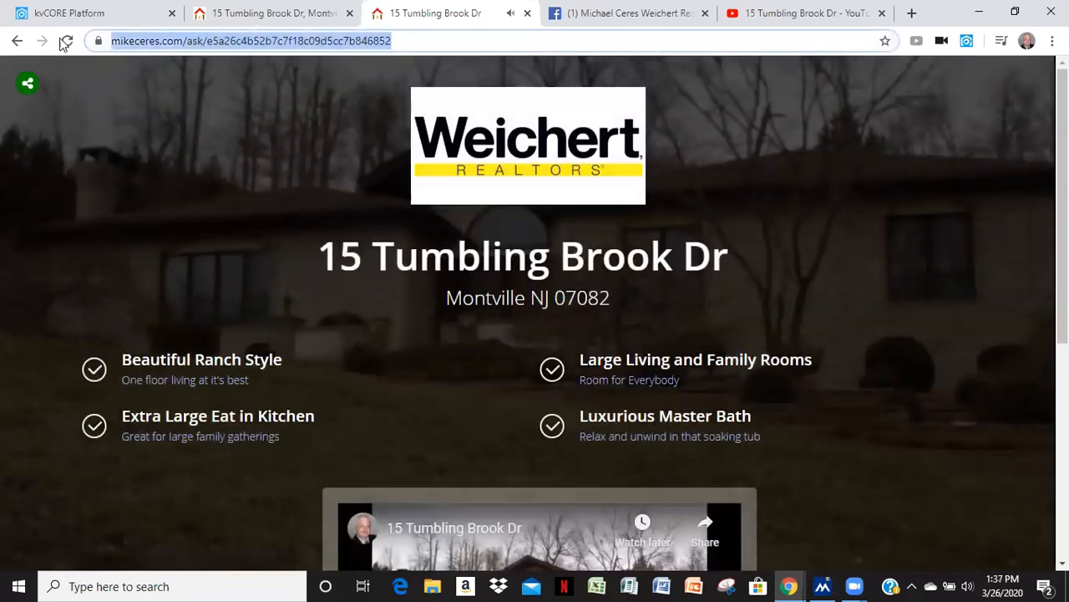
{"action": "right_click", "coordinate": [240, 40]}
{"action": "left_click", "coordinate": [265, 125]}
{"action": "key", "text": "ctrl+Tab"}
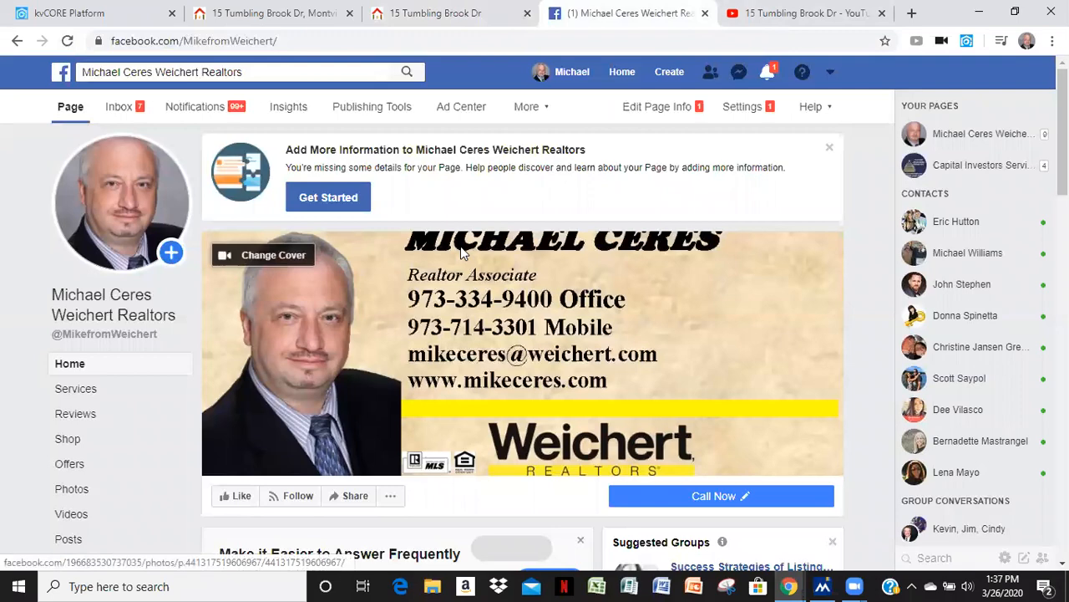
Start a new post on the Facebook business page and paste the landing page link into it
{"action": "scroll", "coordinate": [426, 298], "scroll_direction": "down", "scroll_amount": 4}
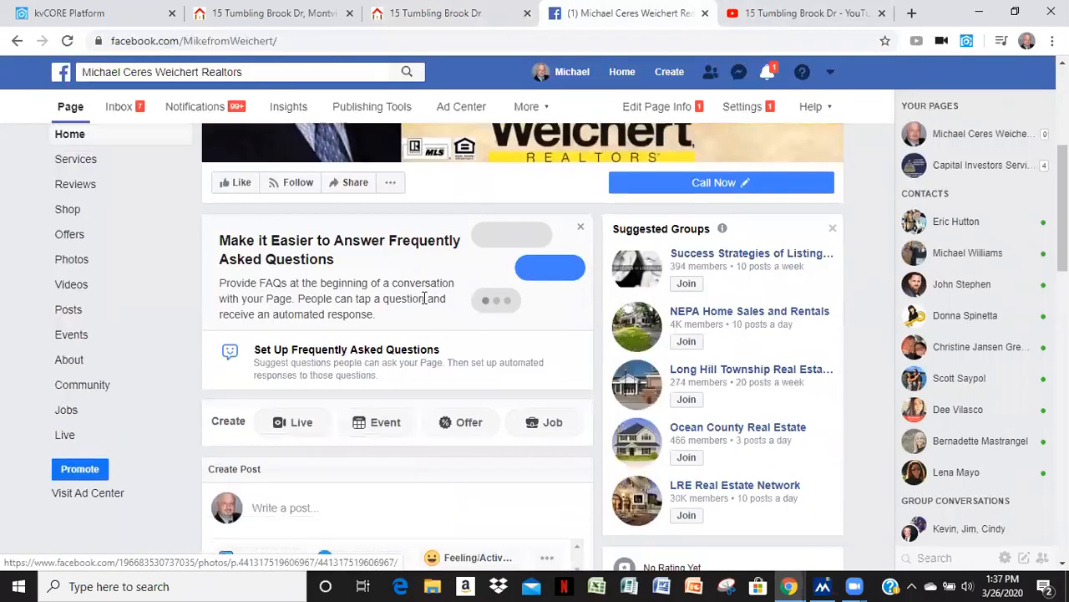
{"action": "scroll", "coordinate": [426, 298], "scroll_direction": "down", "scroll_amount": 2}
{"action": "left_click", "coordinate": [267, 348]}
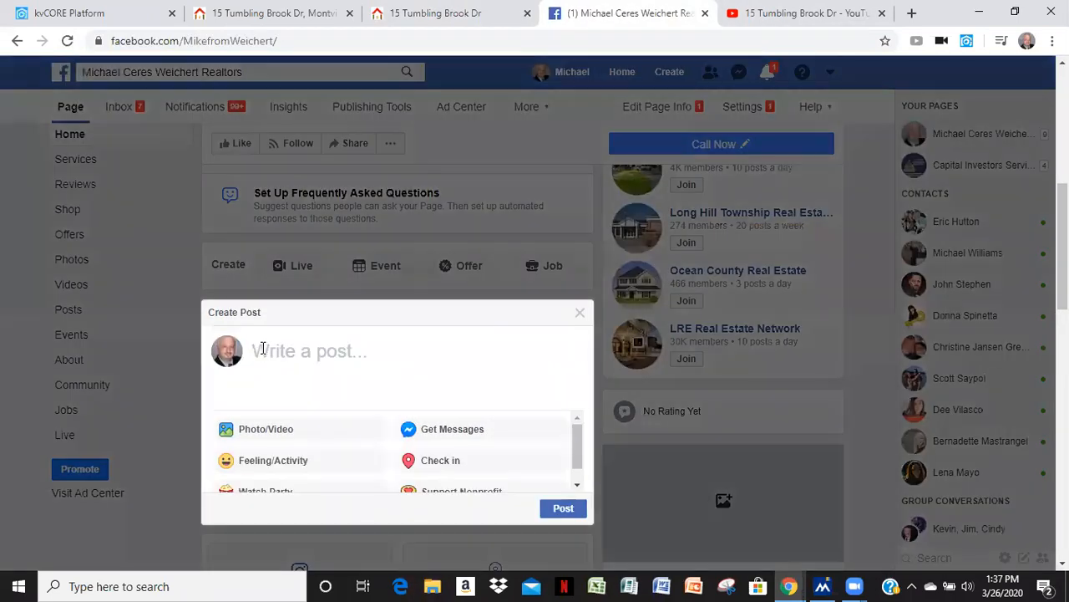
{"action": "right_click", "coordinate": [266, 352]}
{"action": "right_click", "coordinate": [265, 353]}
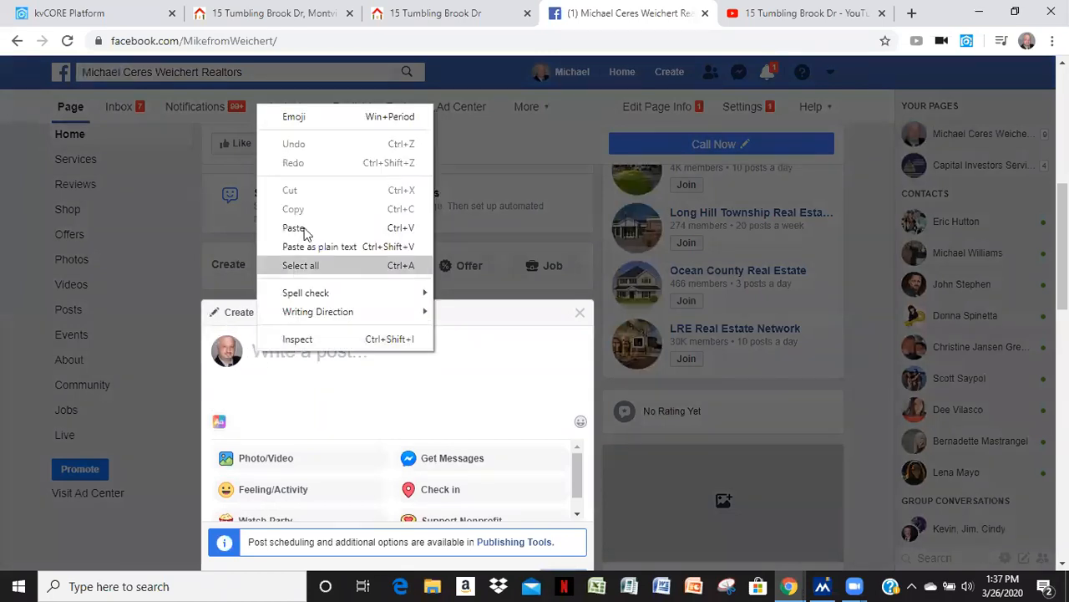
{"action": "left_click", "coordinate": [302, 231]}
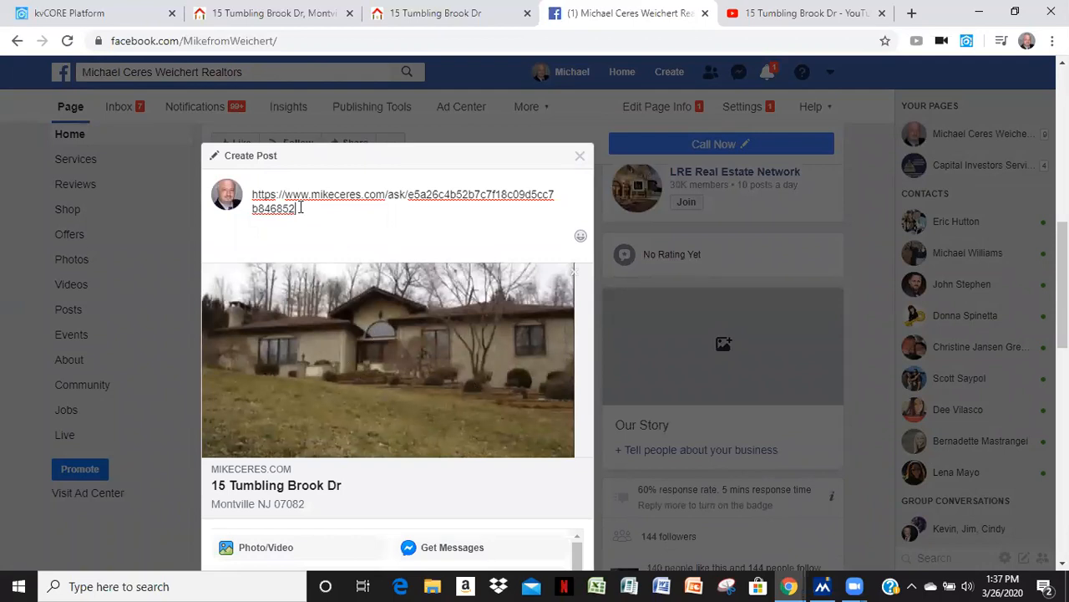
Replace the pasted link text with "Visit My", keeping the link preview, and publish the post
{"action": "key", "text": "BackSpace"}
{"action": "key", "text": "BackSpace"}
{"action": "key", "text": "BackSpace"}
{"action": "key", "text": "BackSpace"}
{"action": "key", "text": "BackSpace"}
{"action": "key", "text": "BackSpace"}
{"action": "key", "text": "BackSpace"}
{"action": "key", "text": "BackSpace"}
{"action": "key", "text": "BackSpace"}
{"action": "key", "text": "BackSpace"}
{"action": "key", "text": "BackSpace"}
{"action": "key", "text": "BackSpace"}
{"action": "key", "text": "BackSpace"}
{"action": "key", "text": "BackSpace"}
{"action": "key", "text": "BackSpace"}
{"action": "key", "text": "BackSpace"}
{"action": "key", "text": "BackSpace"}
{"action": "key", "text": "BackSpace"}
{"action": "key", "text": "BackSpace"}
{"action": "key", "text": "BackSpace"}
{"action": "key", "text": "BackSpace"}
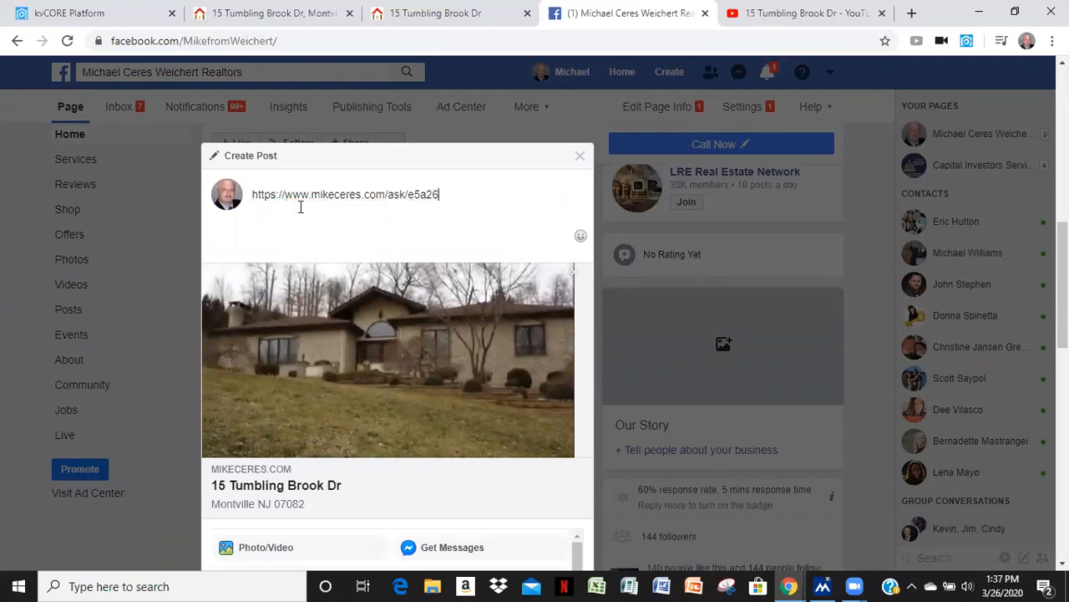
{"action": "key", "text": "BackSpace"}
{"action": "key", "text": "BackSpace"}
{"action": "key", "text": "BackSpace"}
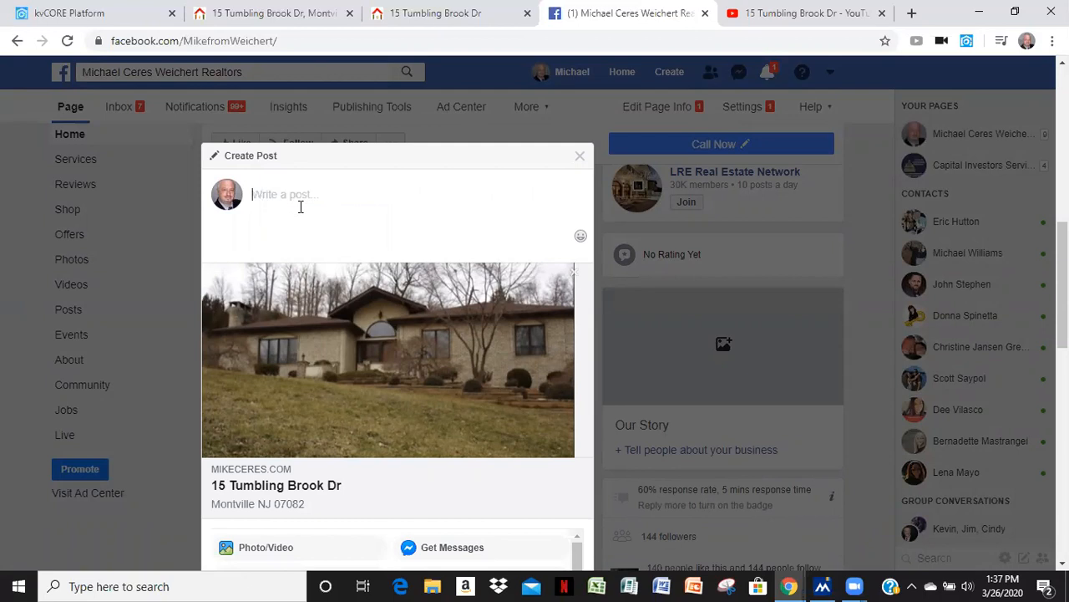
{"action": "type", "text": "Visit My"}
{"action": "scroll", "coordinate": [518, 382], "scroll_direction": "down", "scroll_amount": 2}
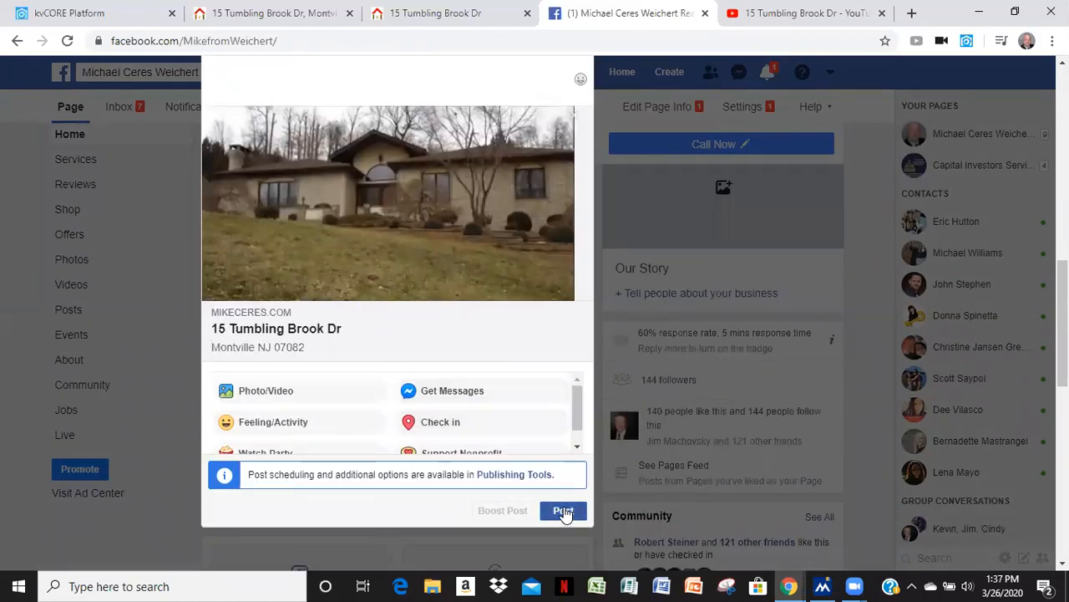
{"action": "left_click", "coordinate": [666, 215]}
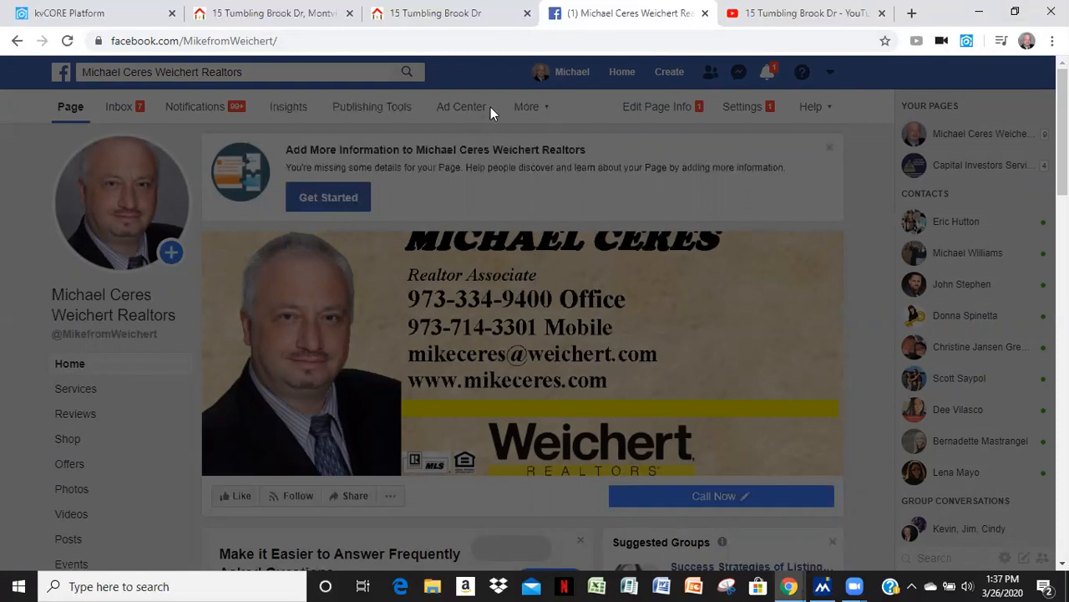
Switch to the listing tab and then to the published landing page tab
{"action": "left_click", "coordinate": [243, 13]}
{"action": "left_click", "coordinate": [401, 13]}
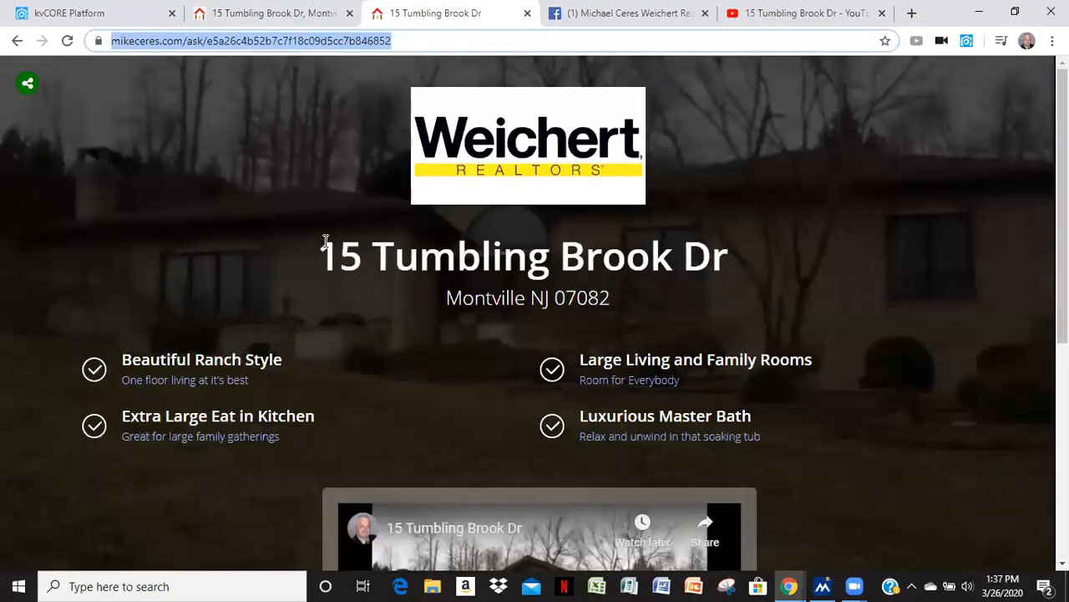